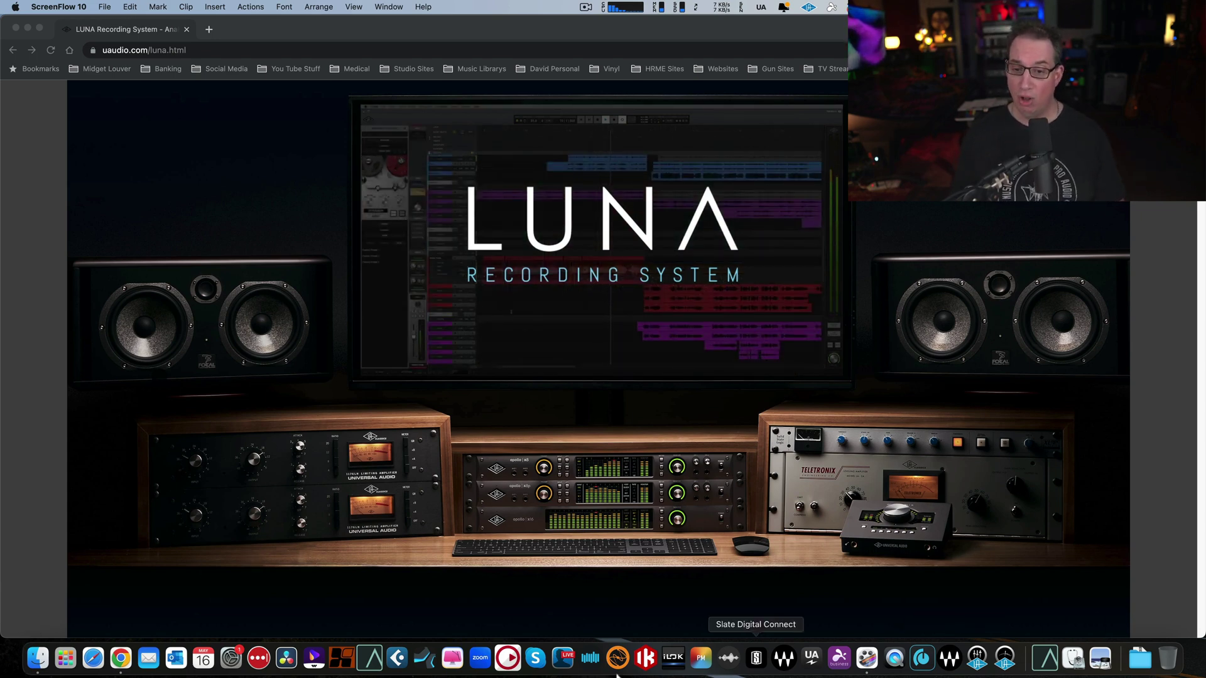
Launch LUNA from the Dock and adjust display brightness while the Create home screen loads.
left_click(369, 659)
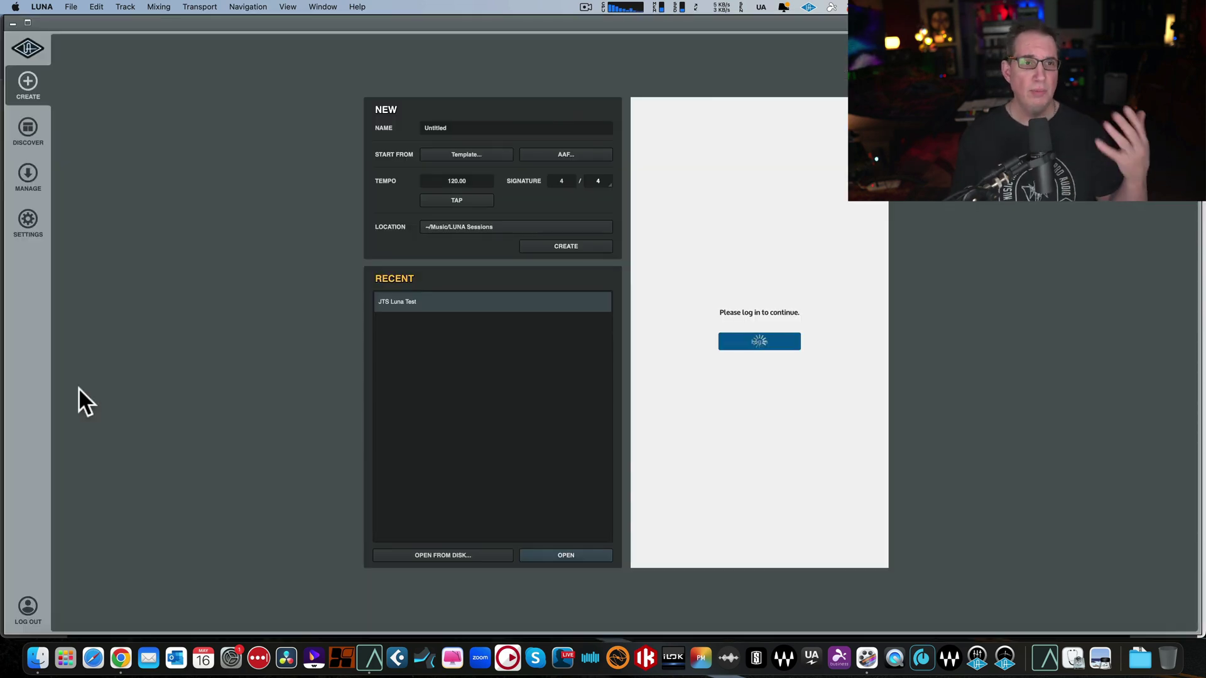
key("F2")
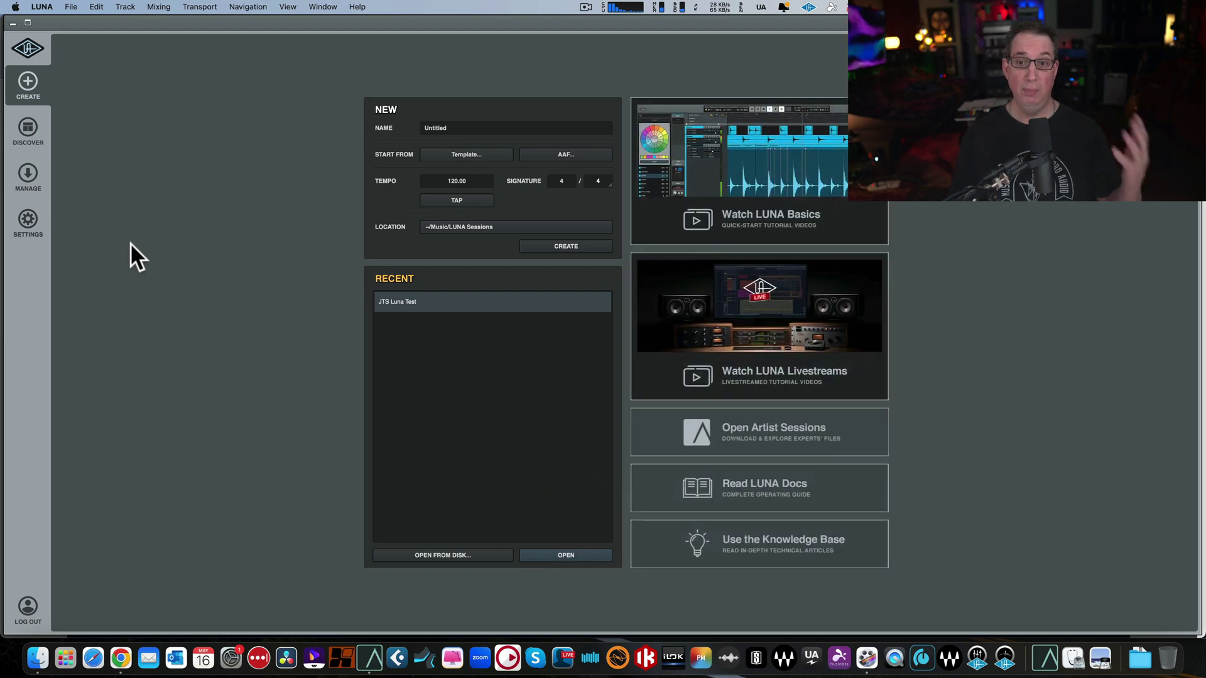
key("F2")
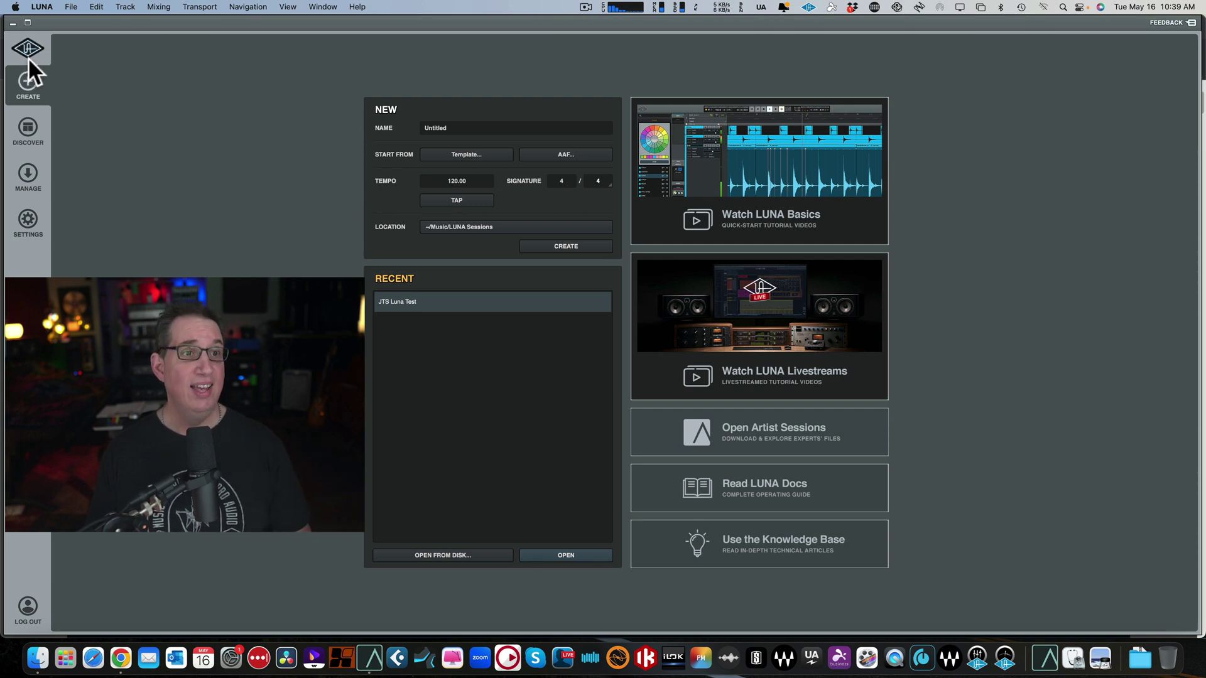
Open the recent JTS Luna Test session.
left_click(26, 49)
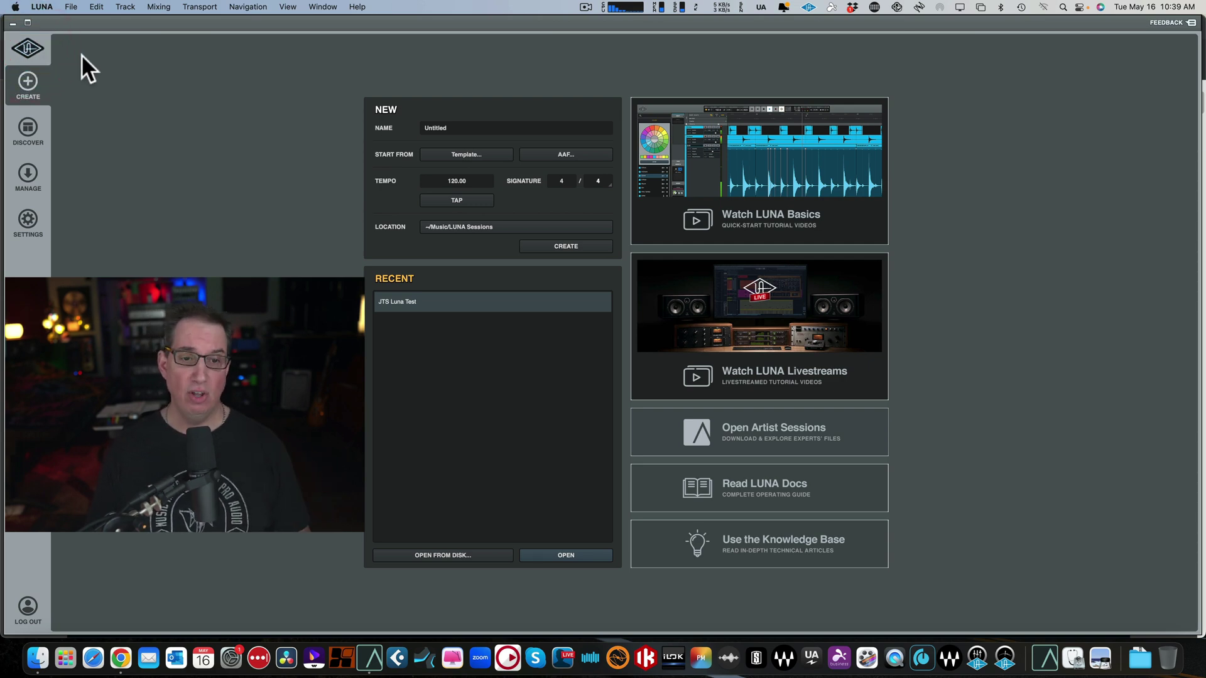
left_click(410, 303)
left_click(544, 557)
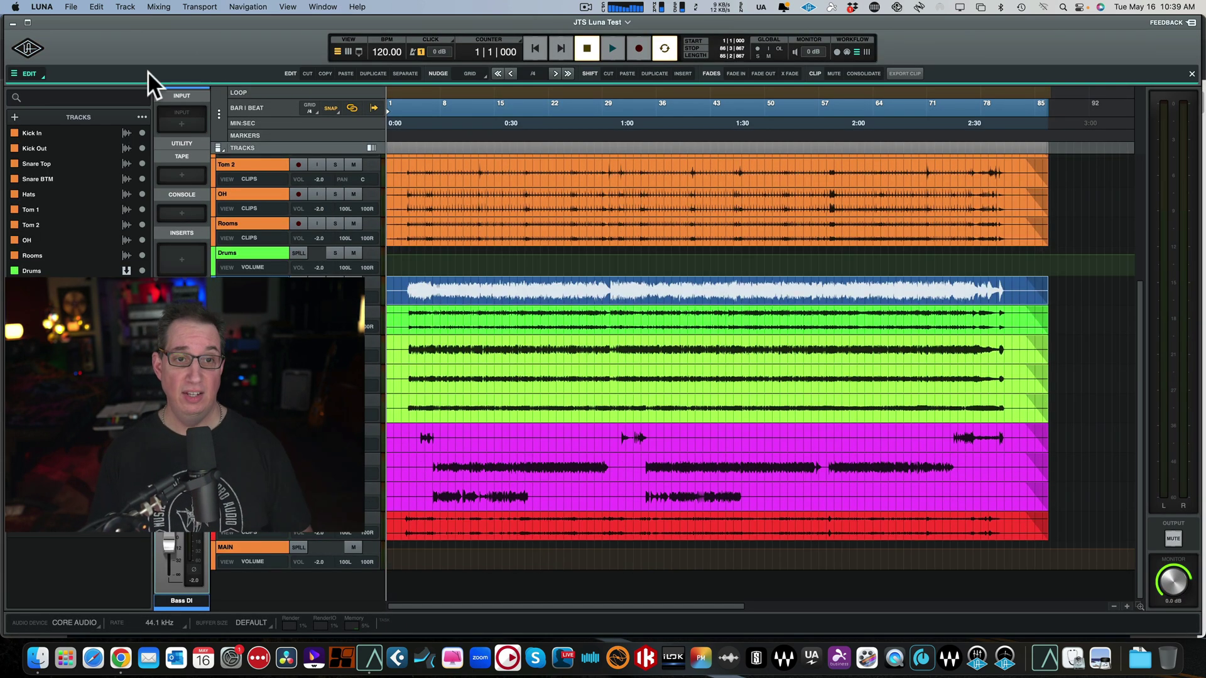
Toggle between the open session and the home screen with the UA logo, ending on home.
left_click(29, 46)
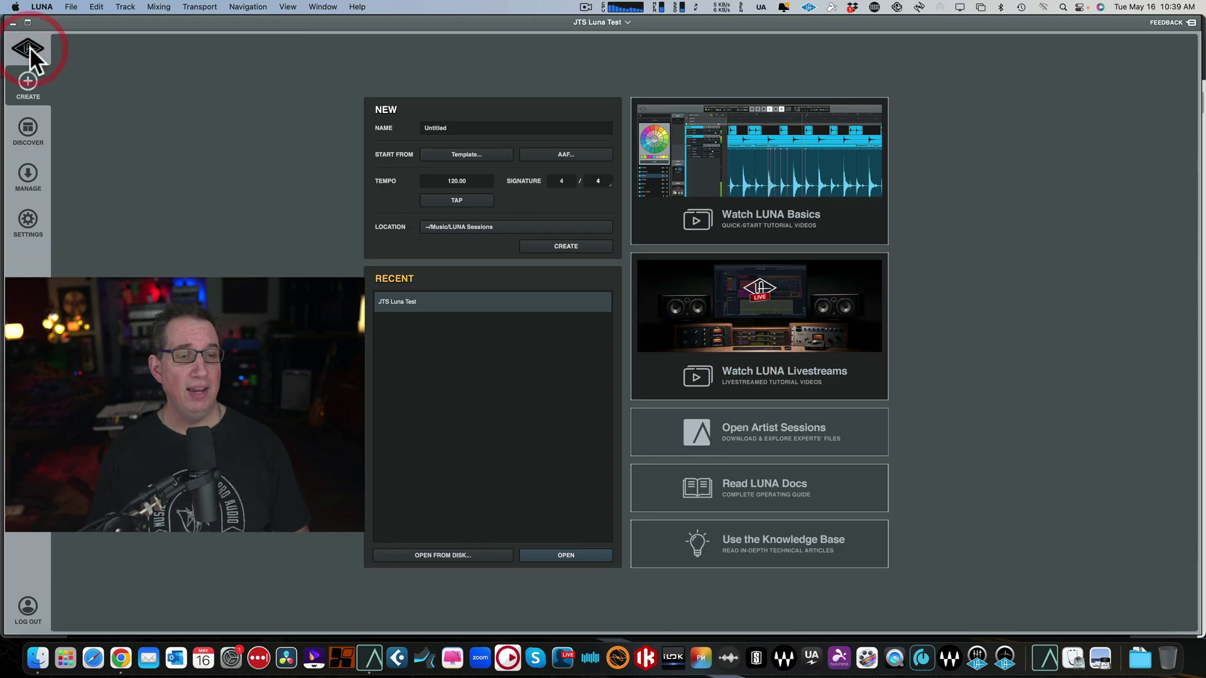
left_click(27, 48)
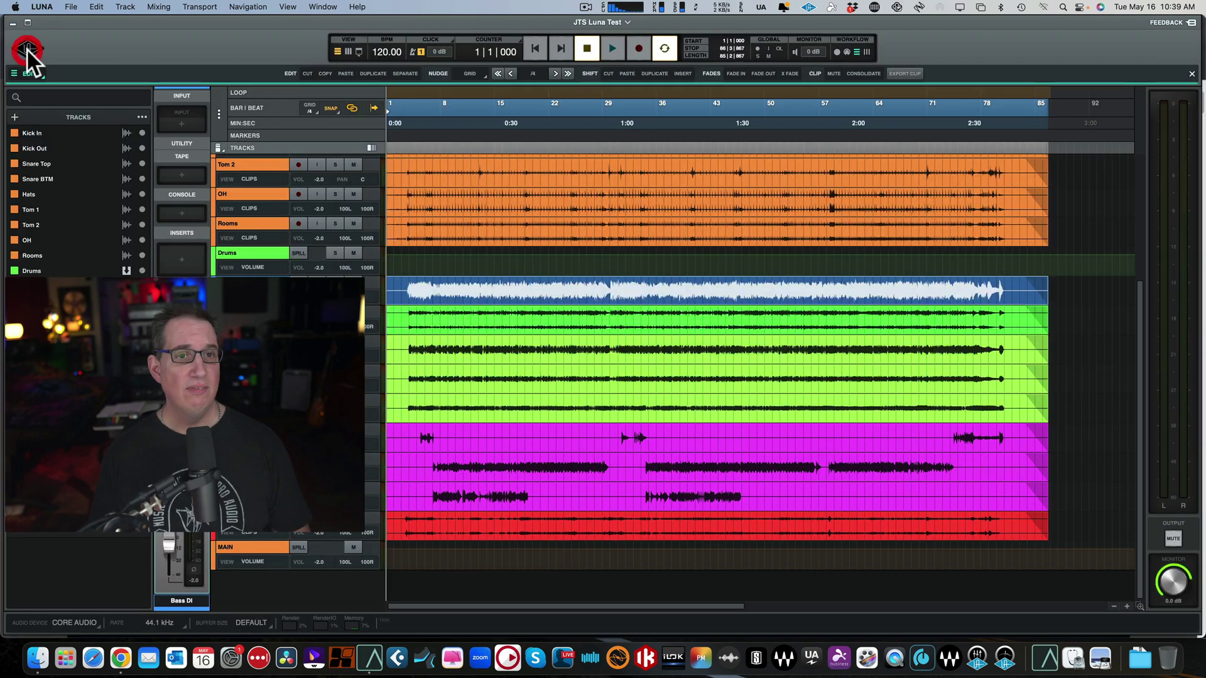
left_click(27, 48)
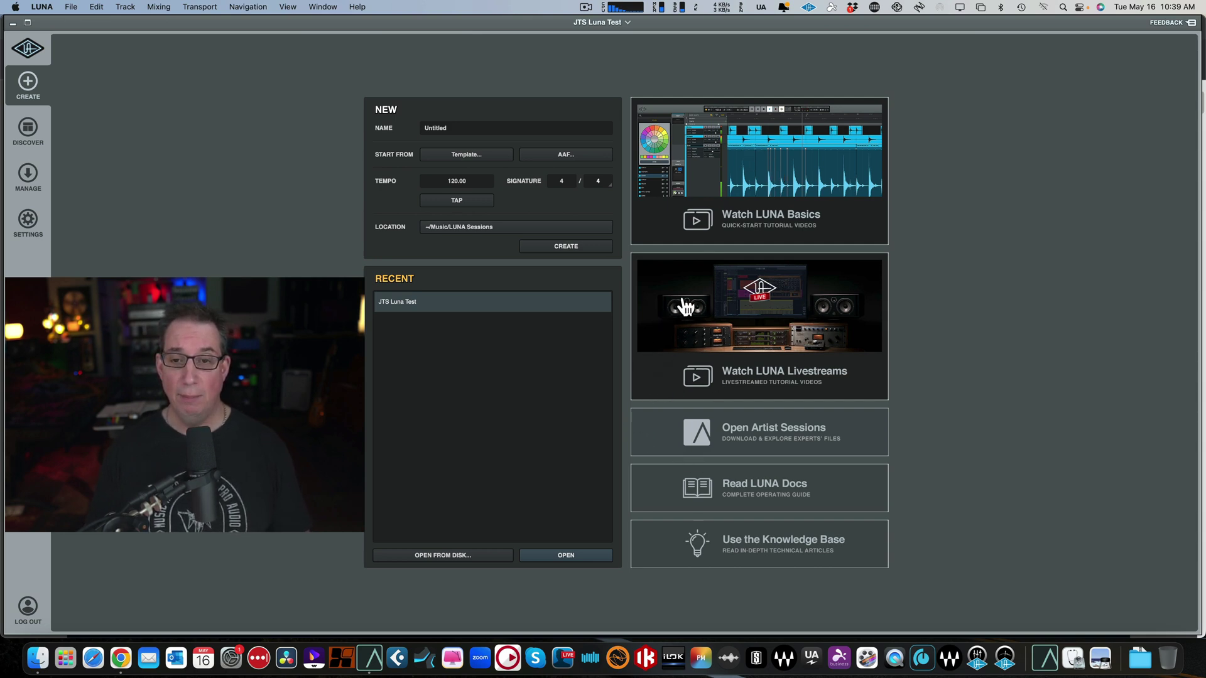
Open uaudio.com/live via Watch LUNA Livestreams, scroll through it, then return to LUNA.
left_click(744, 321)
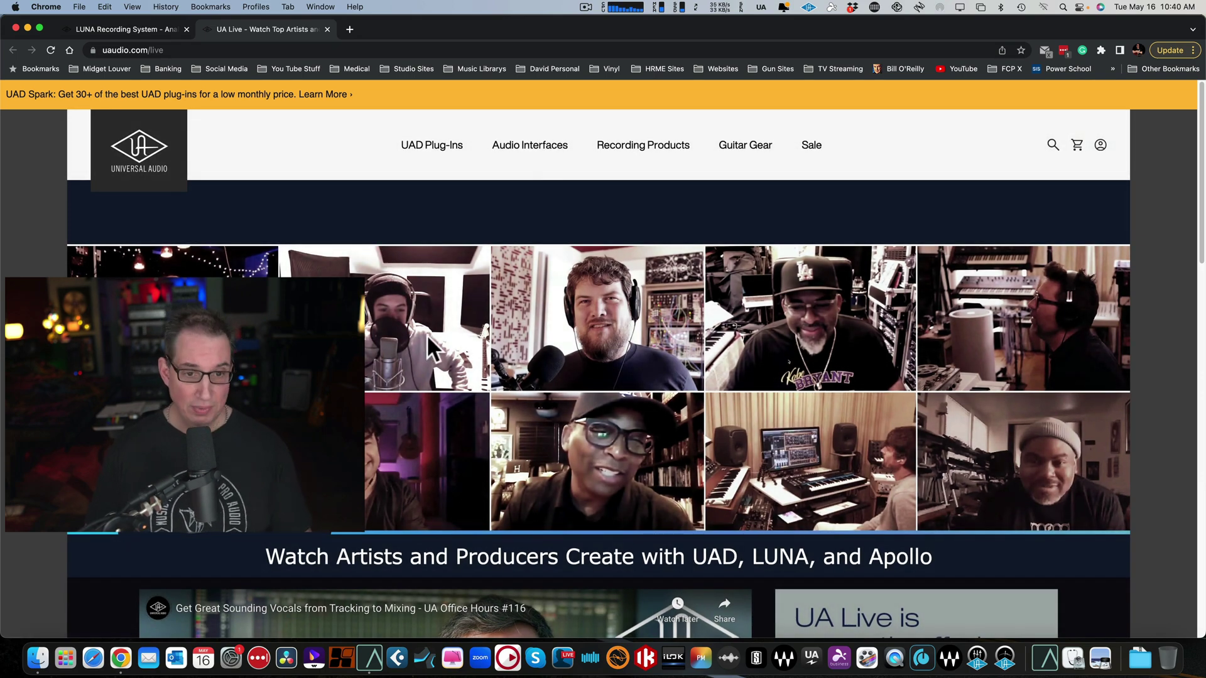
scroll(431, 329, "down", 2)
scroll(431, 329, "down", 5)
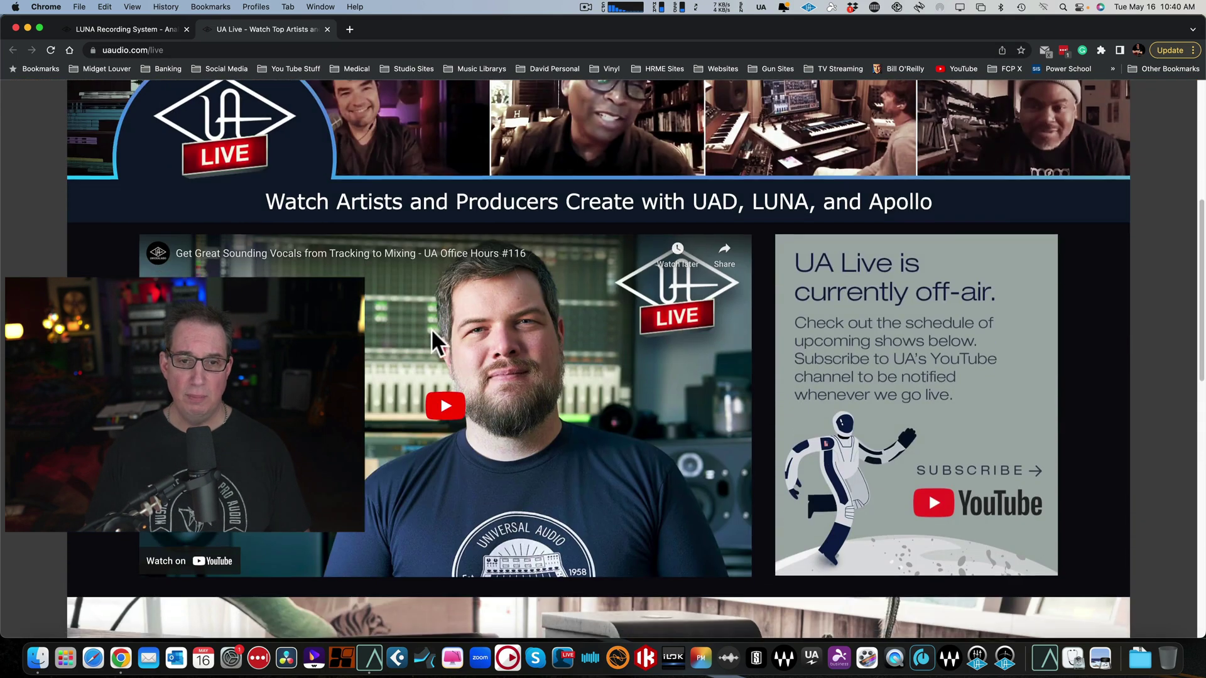
scroll(502, 314, "down", 5)
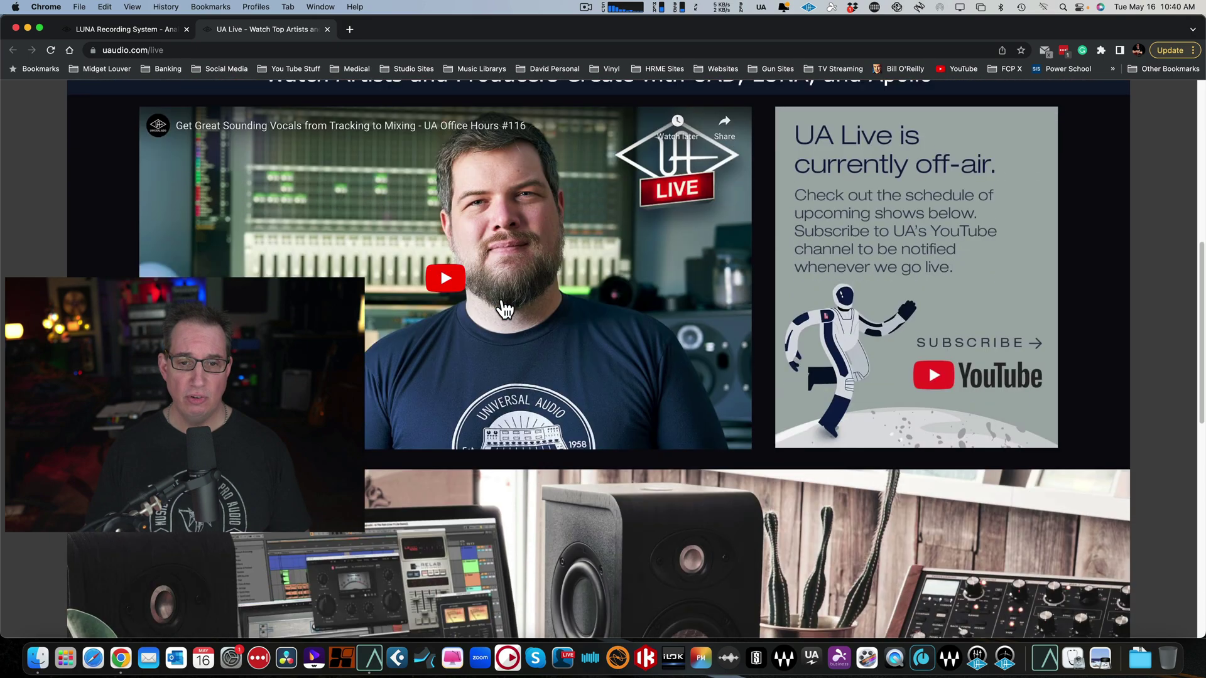
scroll(504, 309, "down", 7)
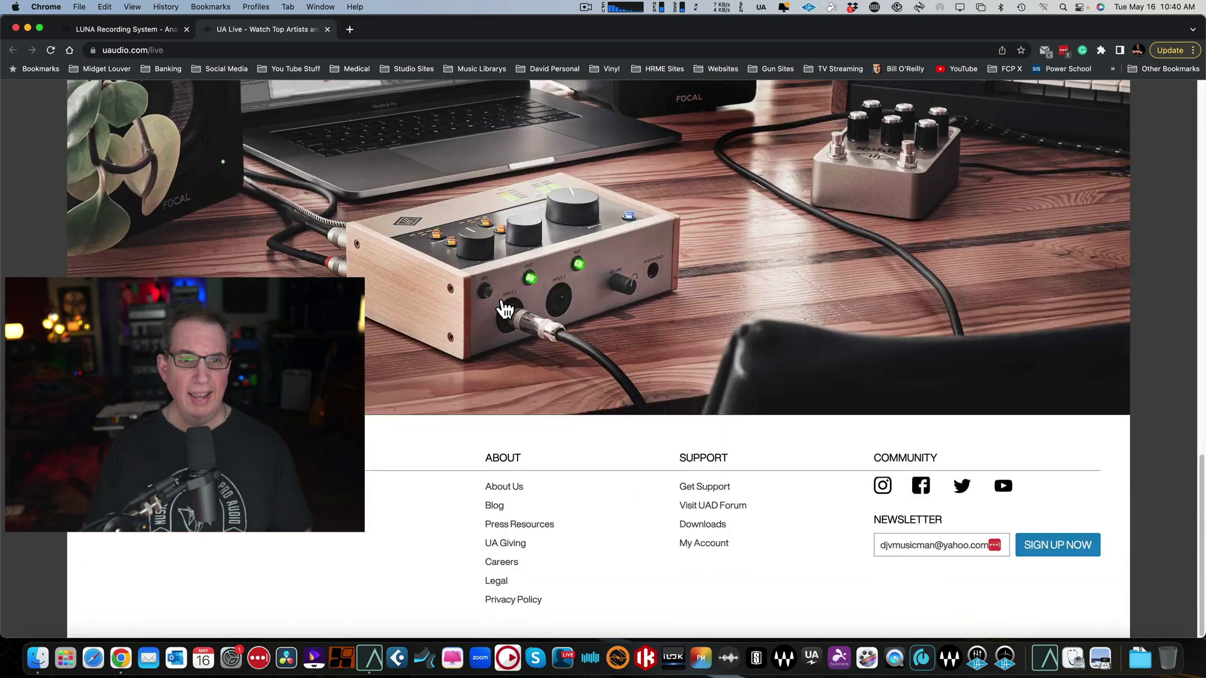
scroll(501, 298, "up", 15)
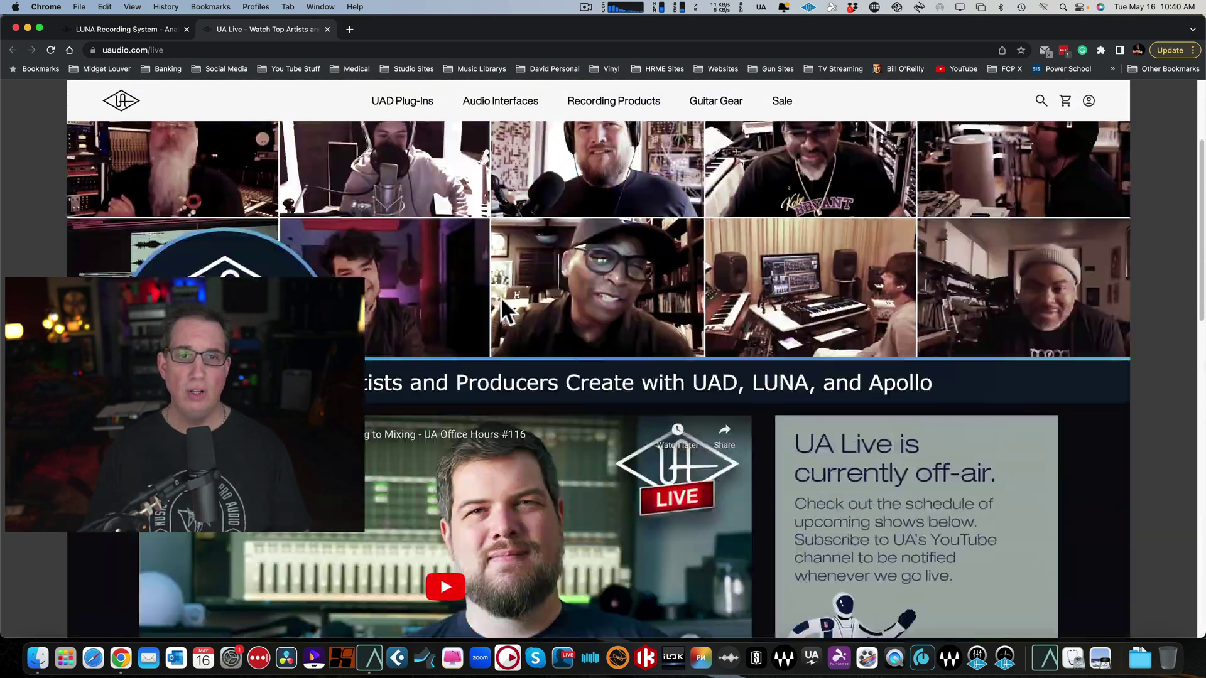
scroll(500, 296, "up", 2)
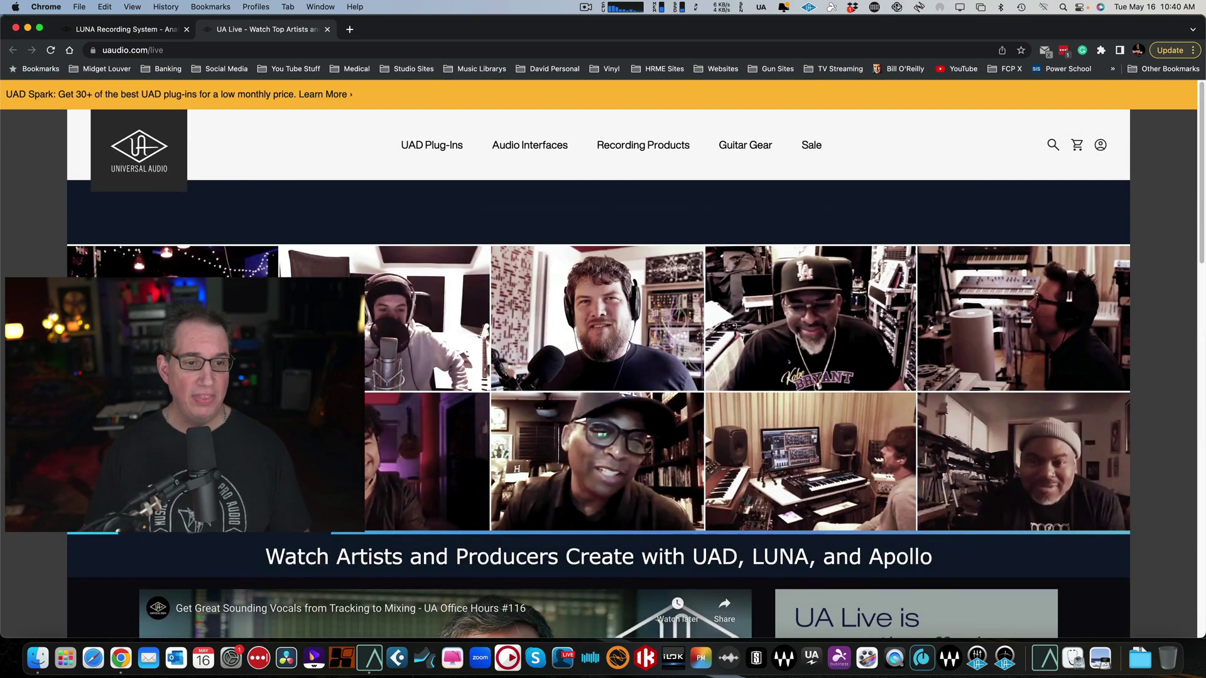
scroll(367, 475, "down", 2)
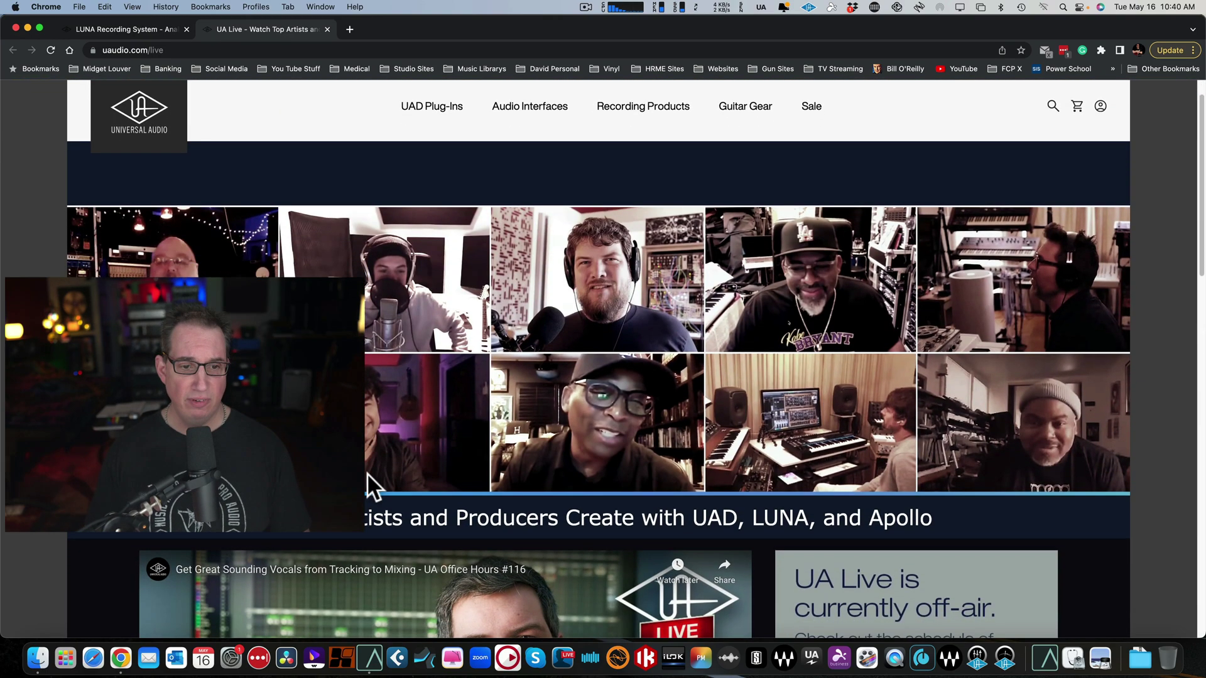
scroll(612, 439, "up", 1)
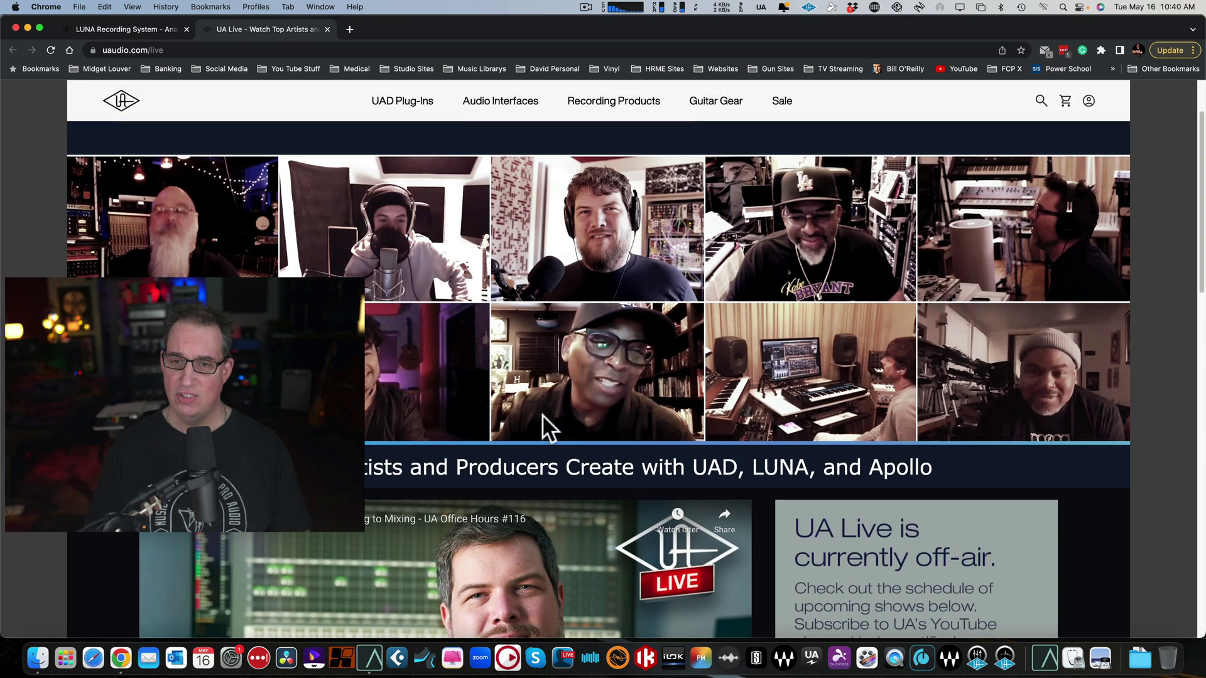
scroll(425, 375, "up", 2)
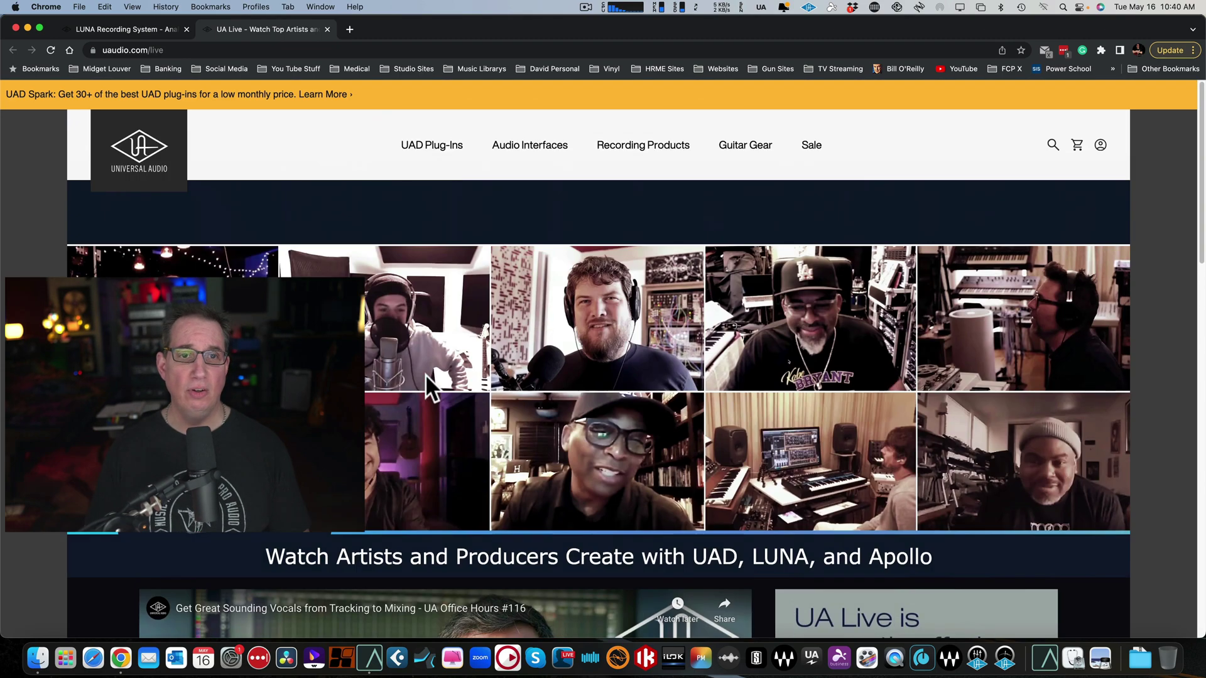
scroll(610, 414, "down", 3)
scroll(610, 413, "up", 3)
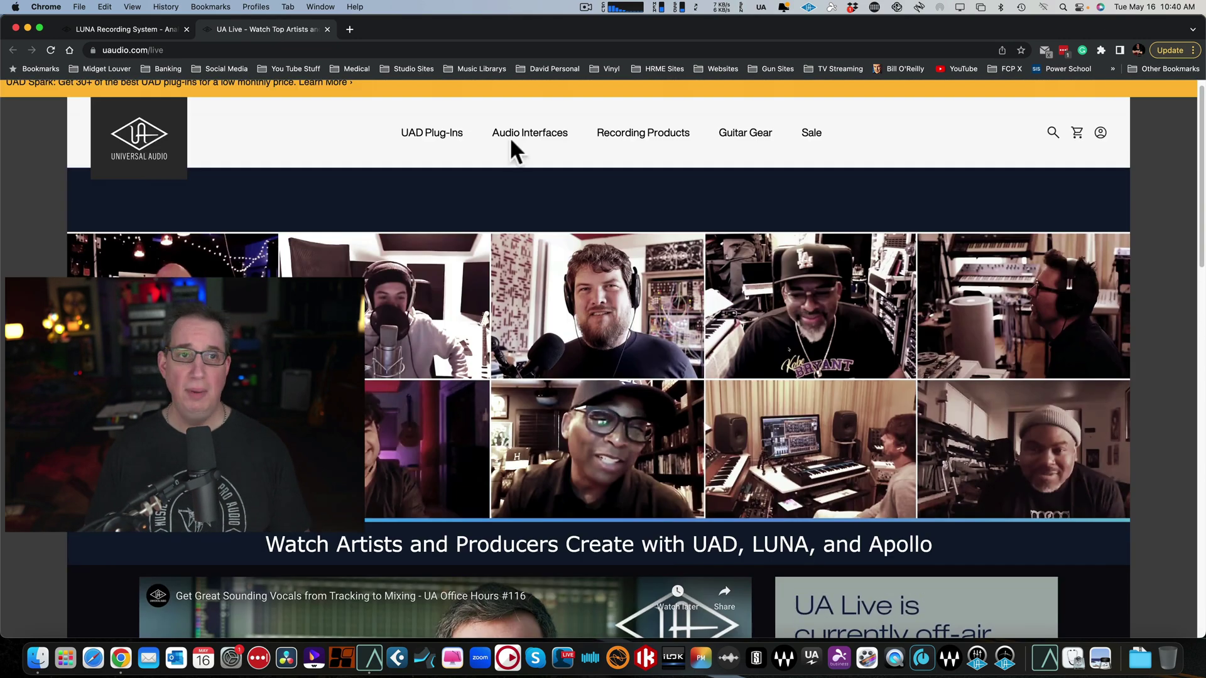
key("super+Tab")
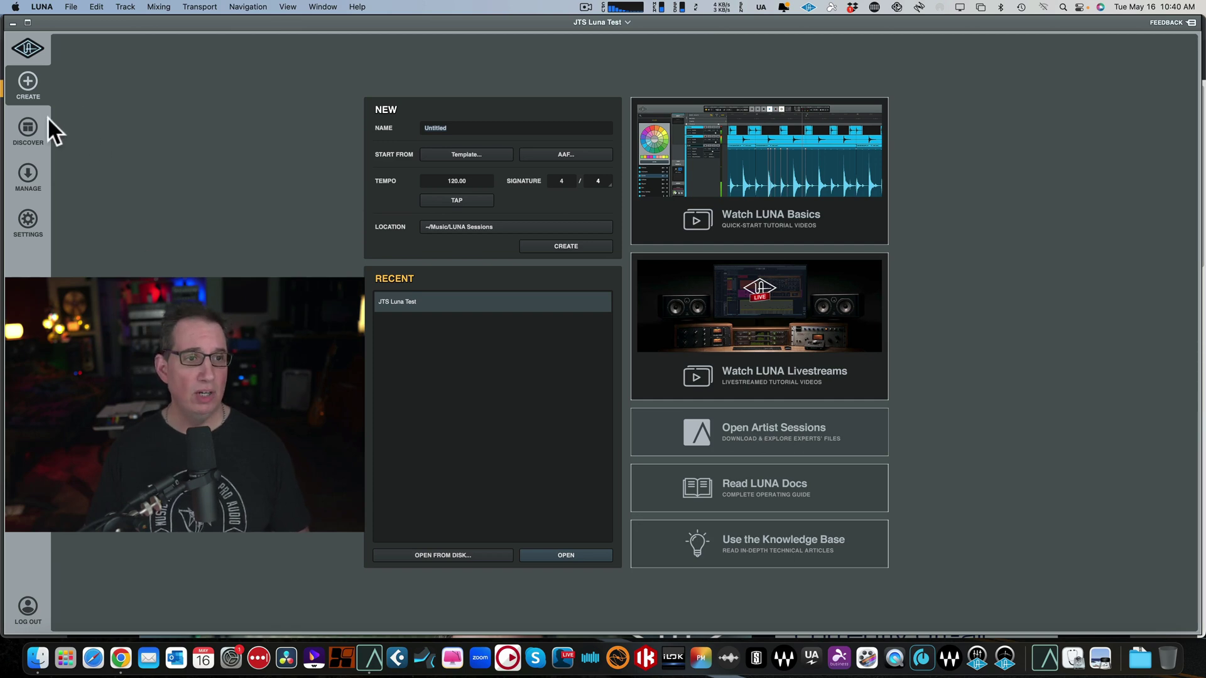
left_click(719, 437)
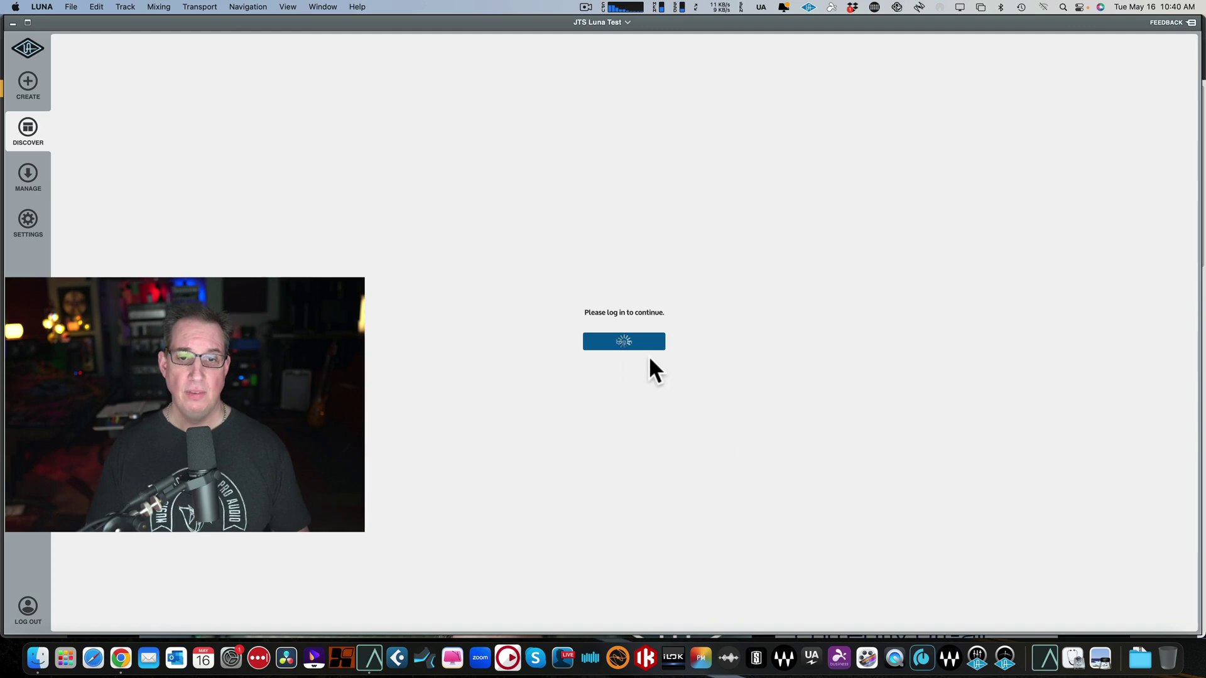
key("XF86MonBrightnessUp")
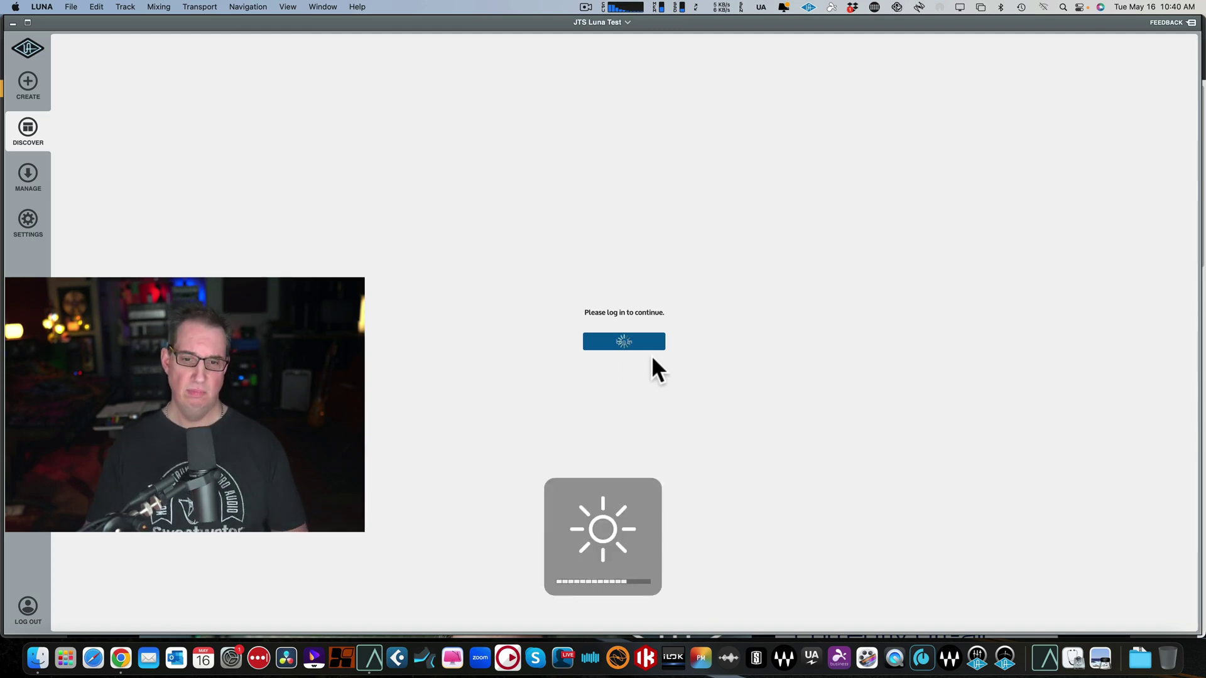
key("XF86MonBrightnessDown")
key("XF86MonBrightnessDown")
key("XF86MonBrightnessDown")
key("XF86MonBrightnessDown")
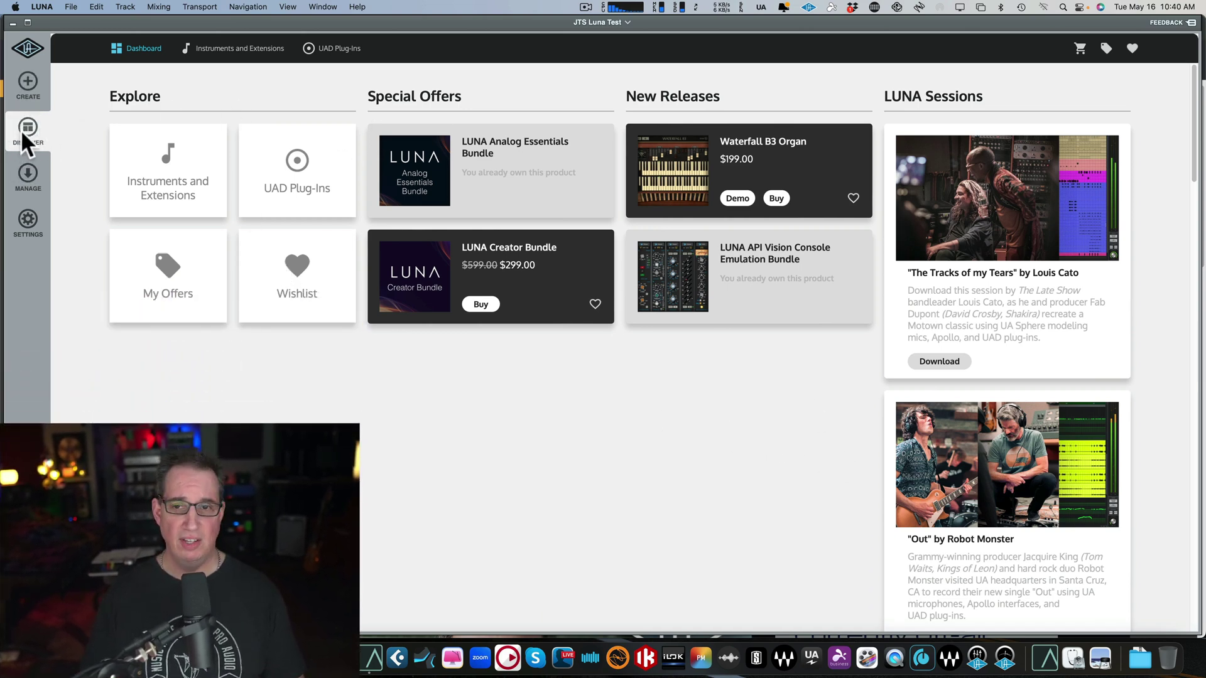
left_click(23, 83)
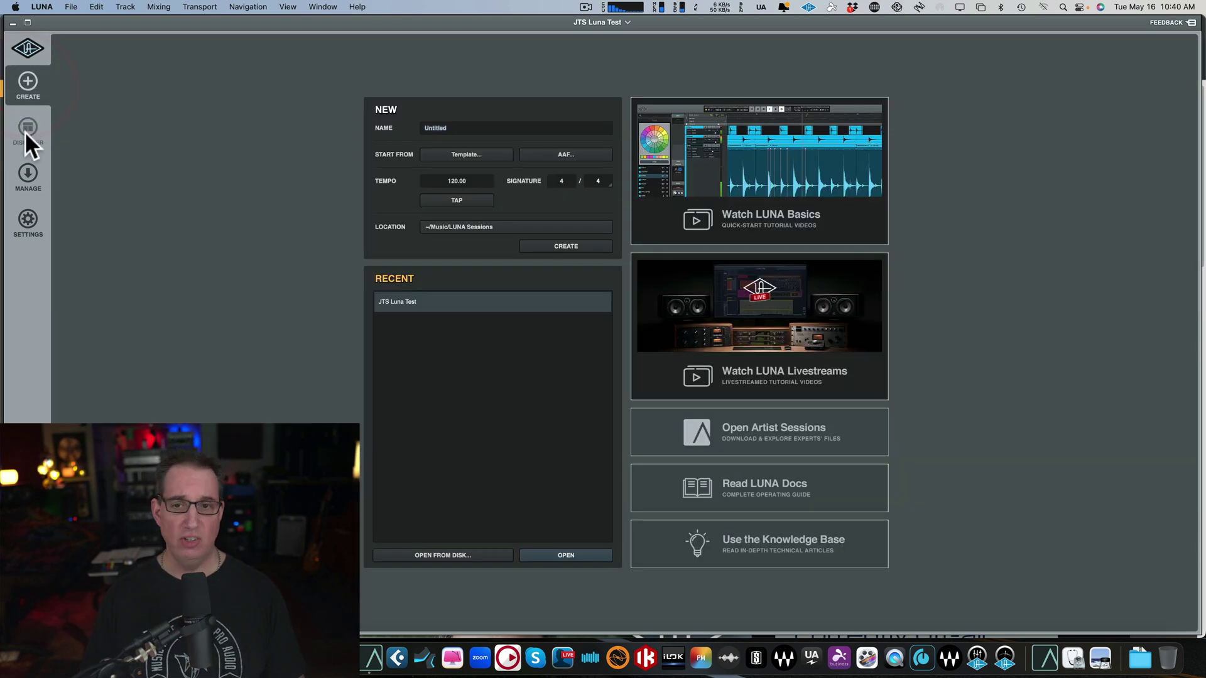
left_click(25, 131)
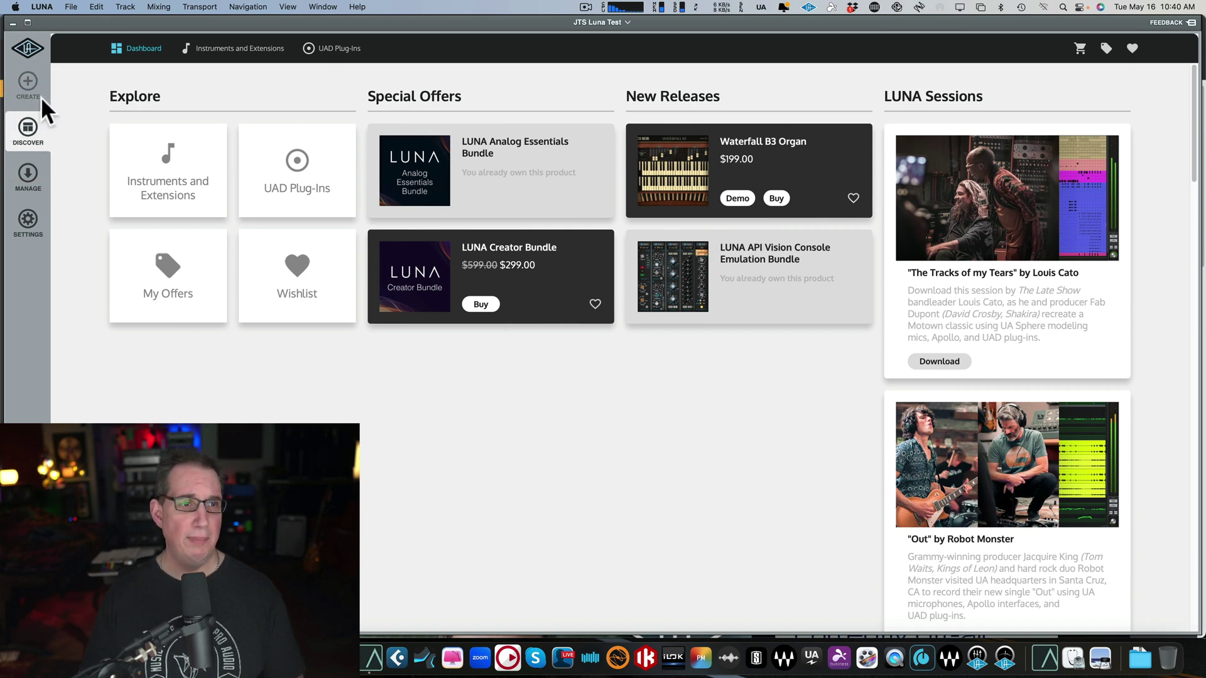
left_click(25, 79)
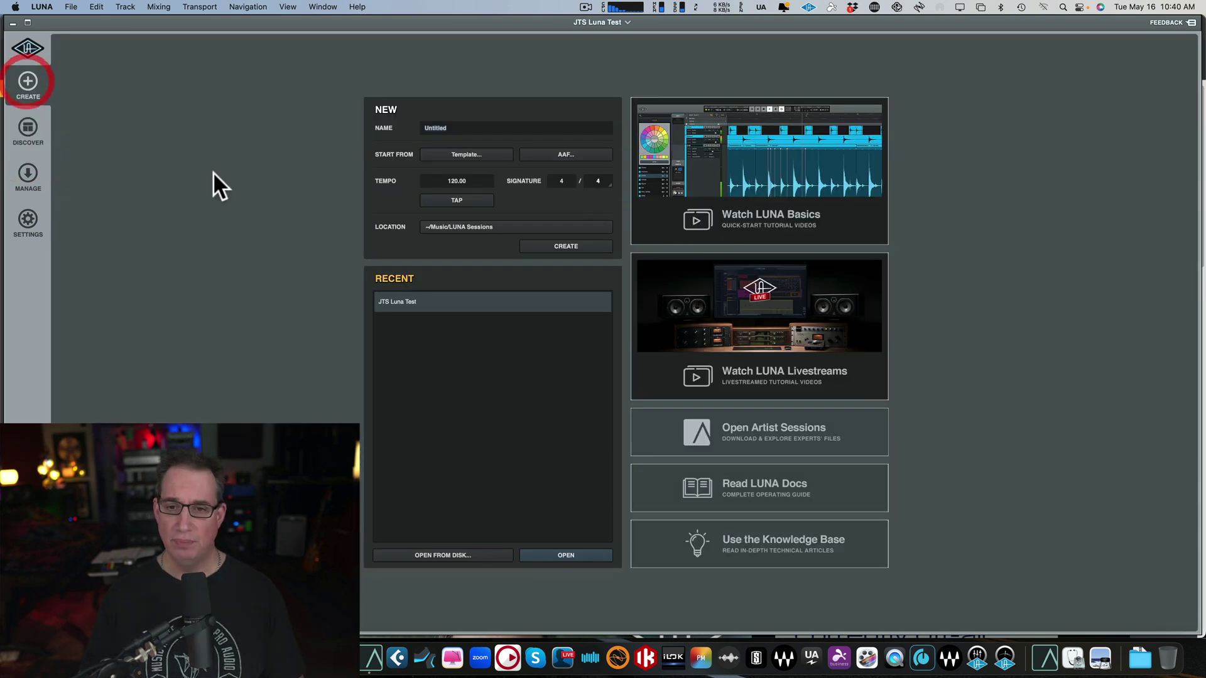
Open the online LUNA operating manual in the browser, skim it, and return to LUNA.
left_click(716, 502)
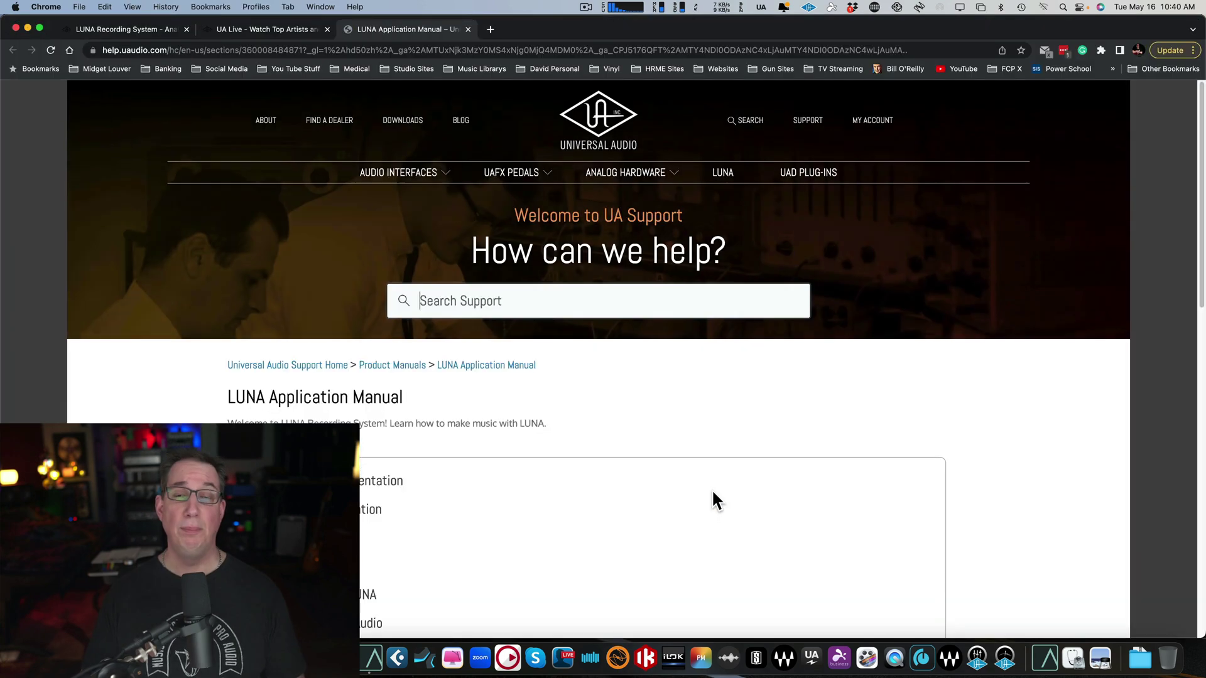
scroll(506, 422, "down", 10)
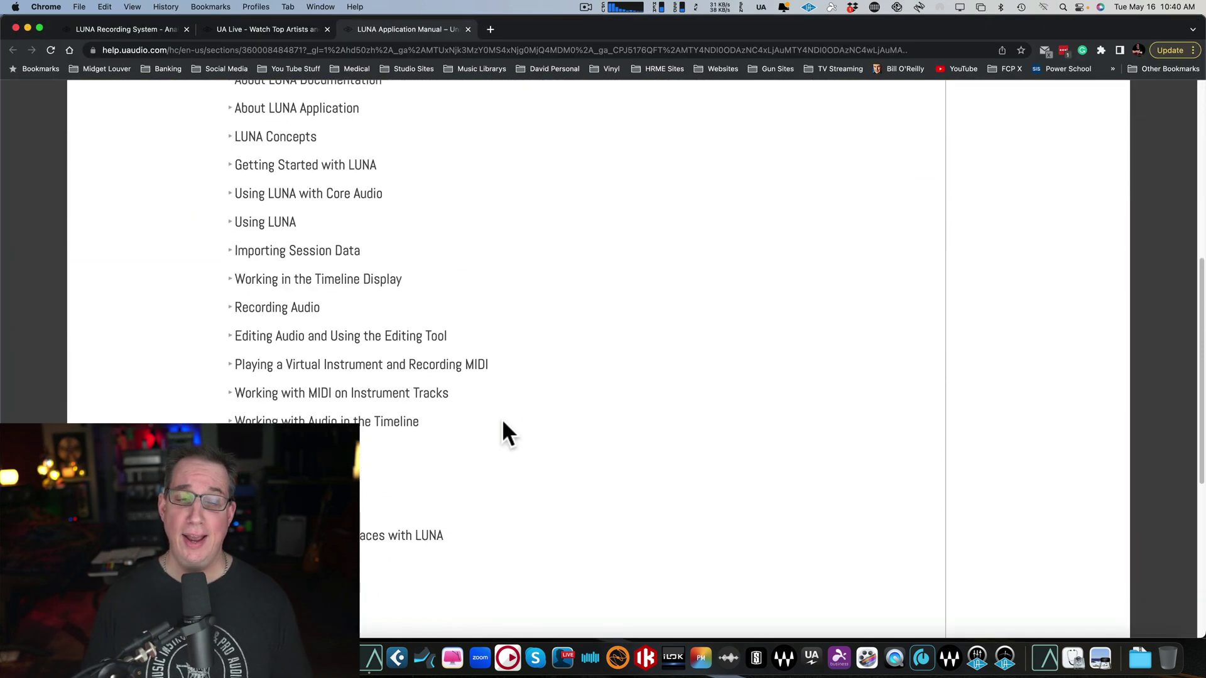
scroll(506, 432, "up", 10)
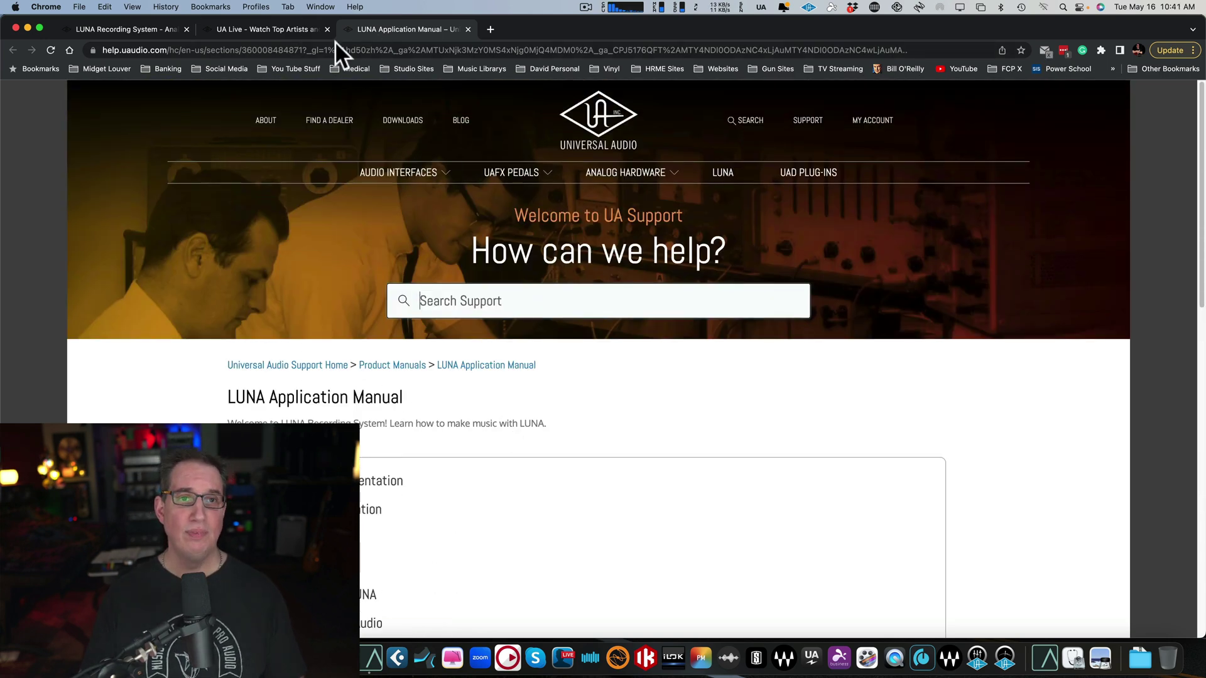
key("super+Tab")
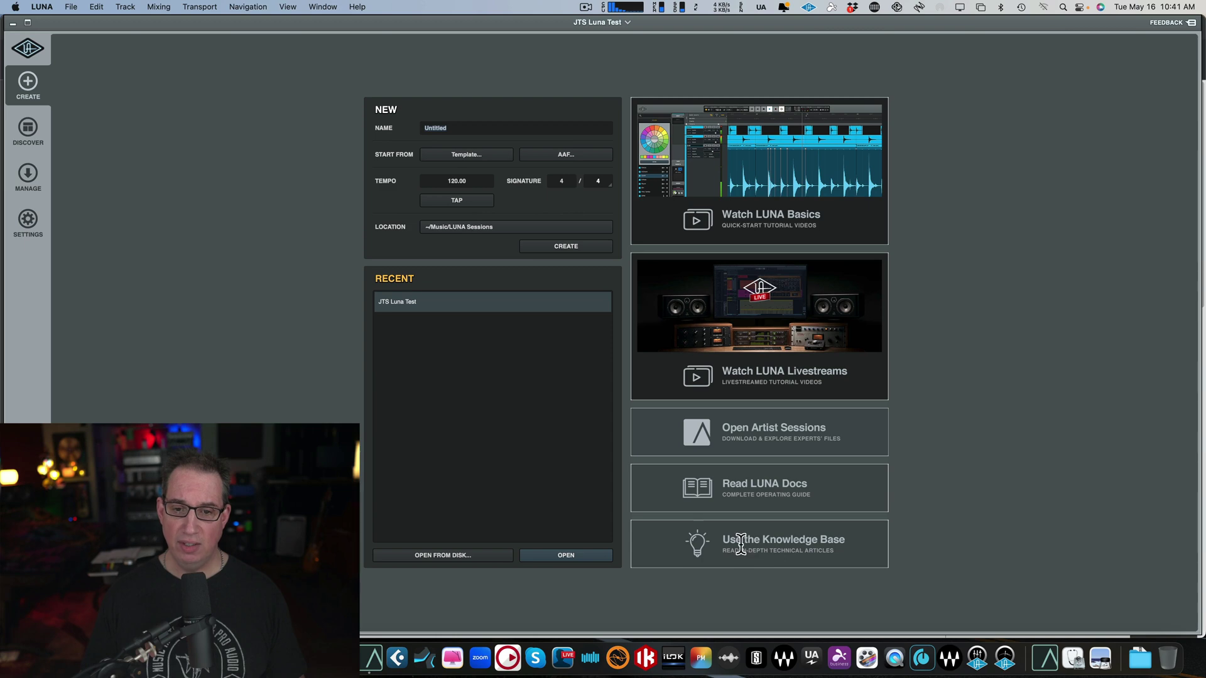
Open the UA Support knowledge base page, scroll through it, and switch back to LUNA.
left_click(716, 555)
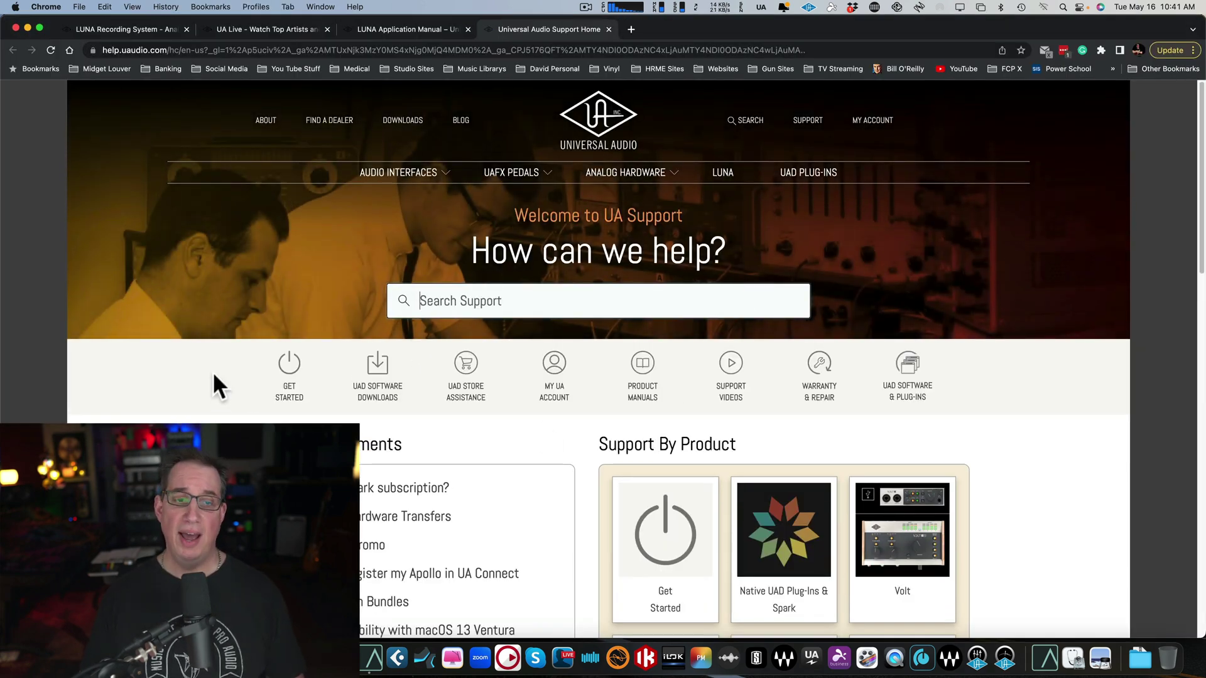
scroll(213, 371, "down", 3)
scroll(214, 371, "down", 2)
scroll(213, 369, "up", 5)
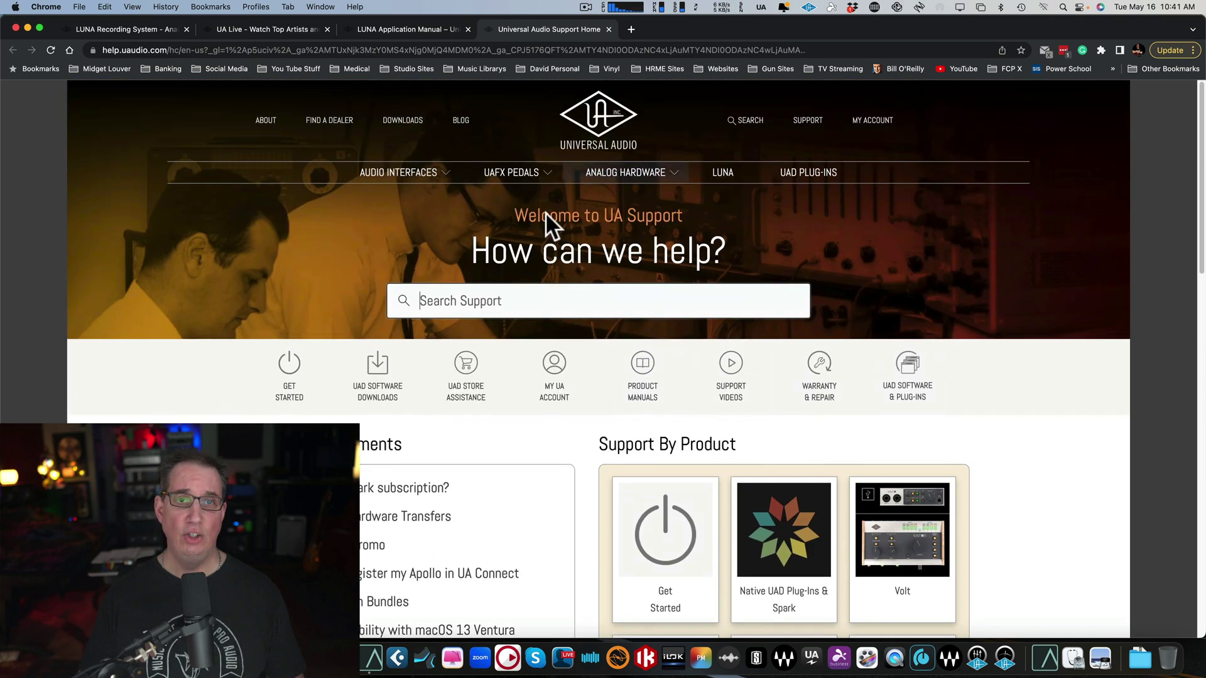
key("super+Tab")
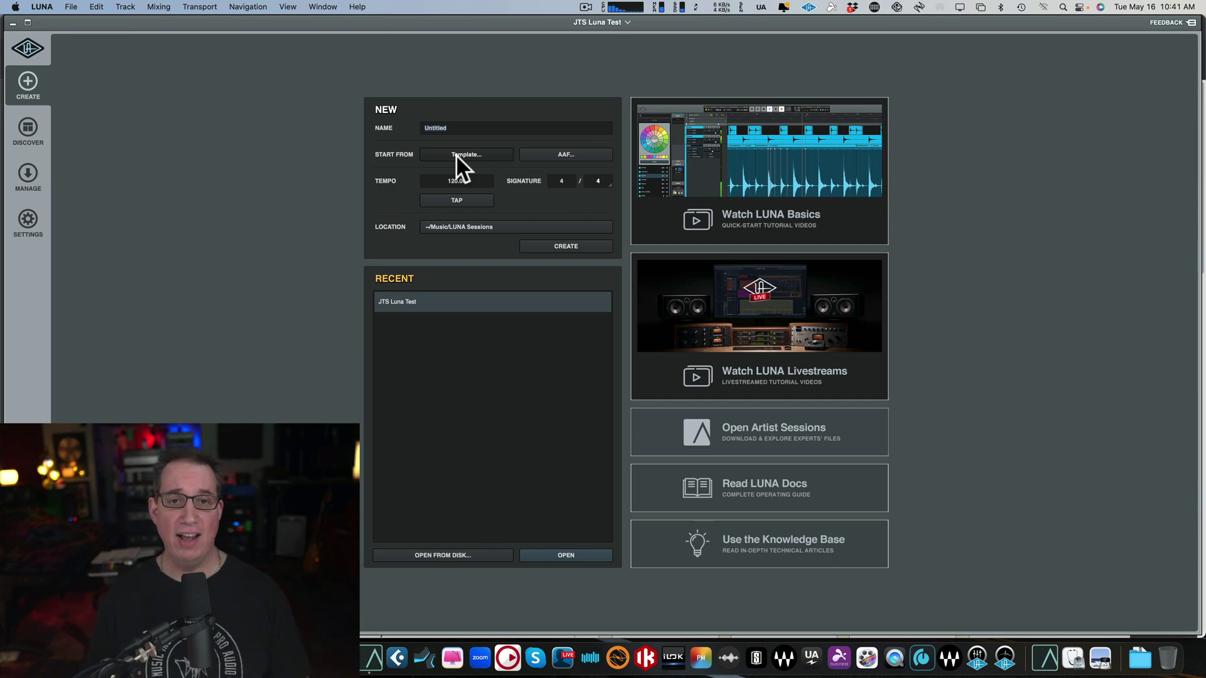
Preview and cancel the AAF and Open From Disk choosers, then open the recent JTS Luna Test session.
left_click(560, 155)
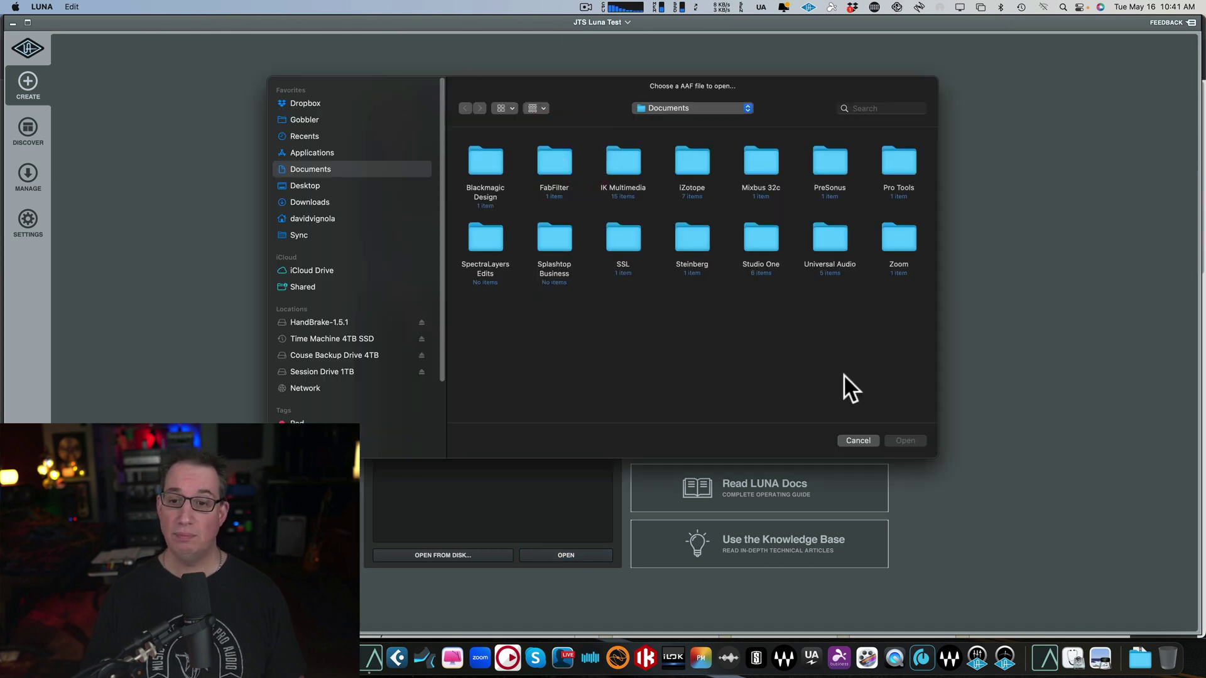
left_click(858, 441)
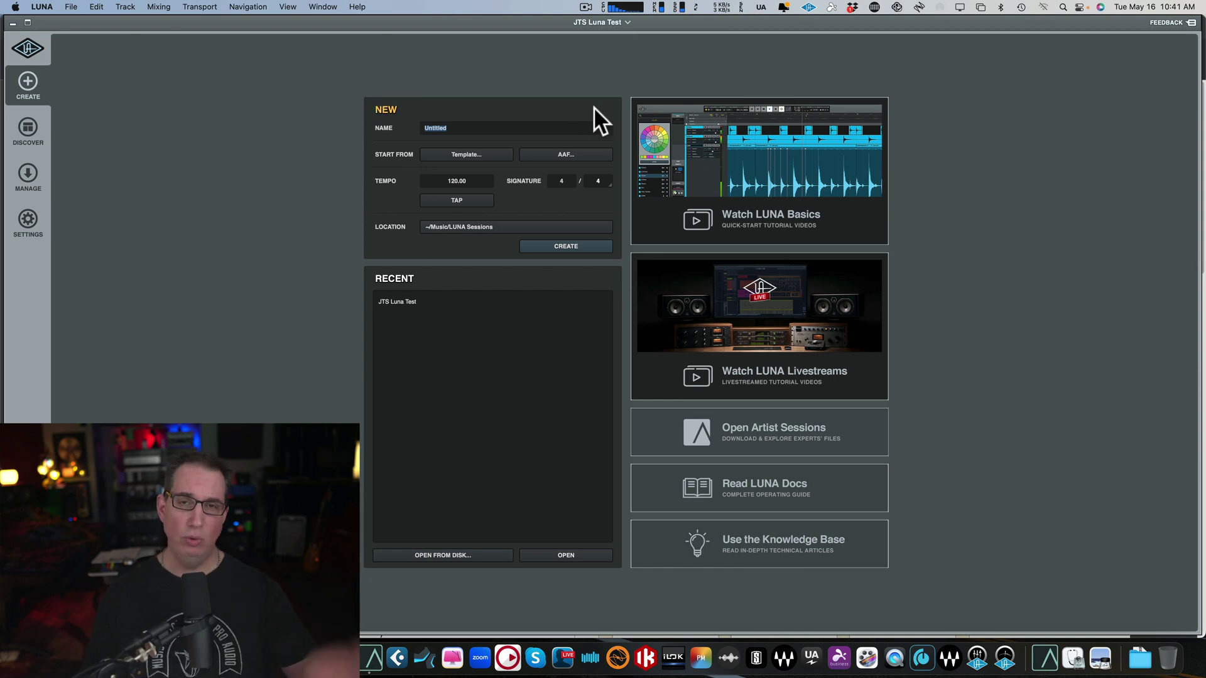
left_click(447, 557)
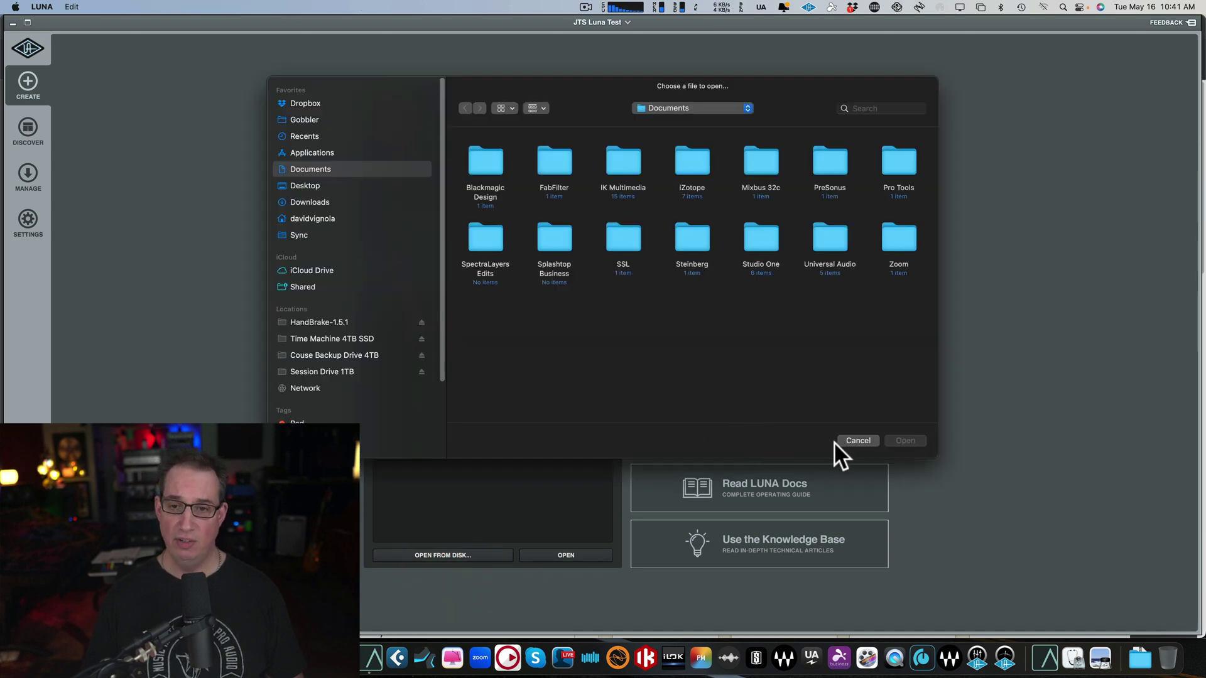
left_click(858, 440)
left_click(565, 556)
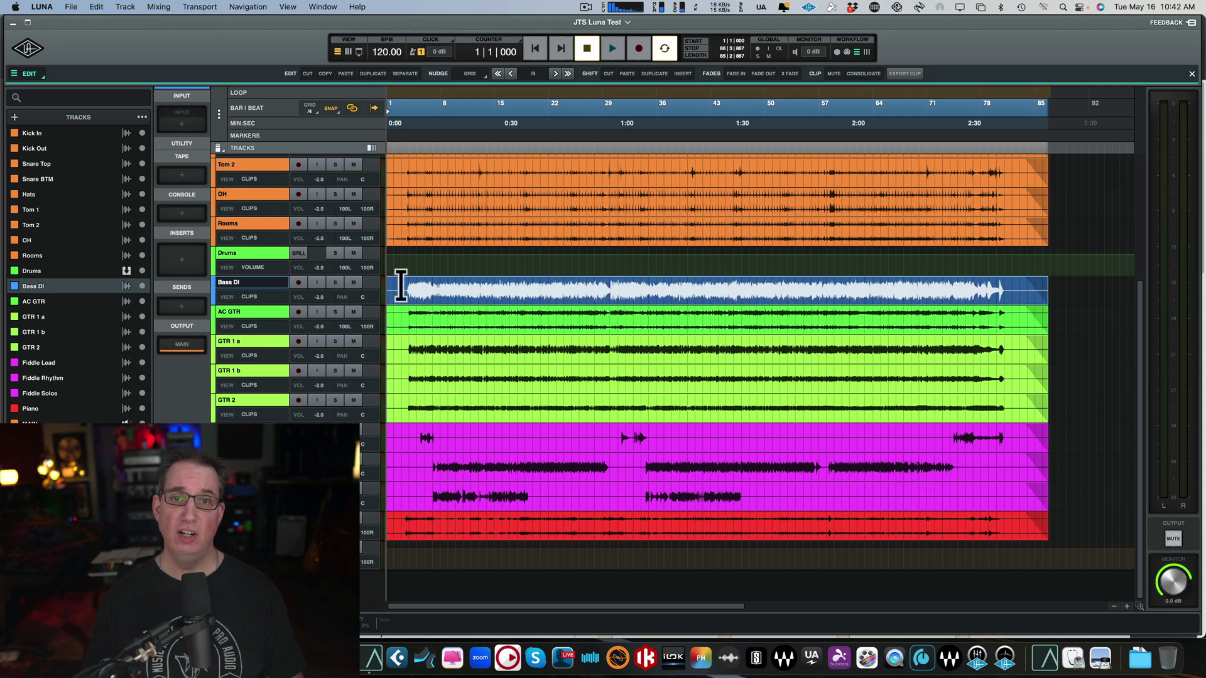
Leave JTS Luna Test for home, view and close its recent-session options, then open Discover.
left_click(28, 48)
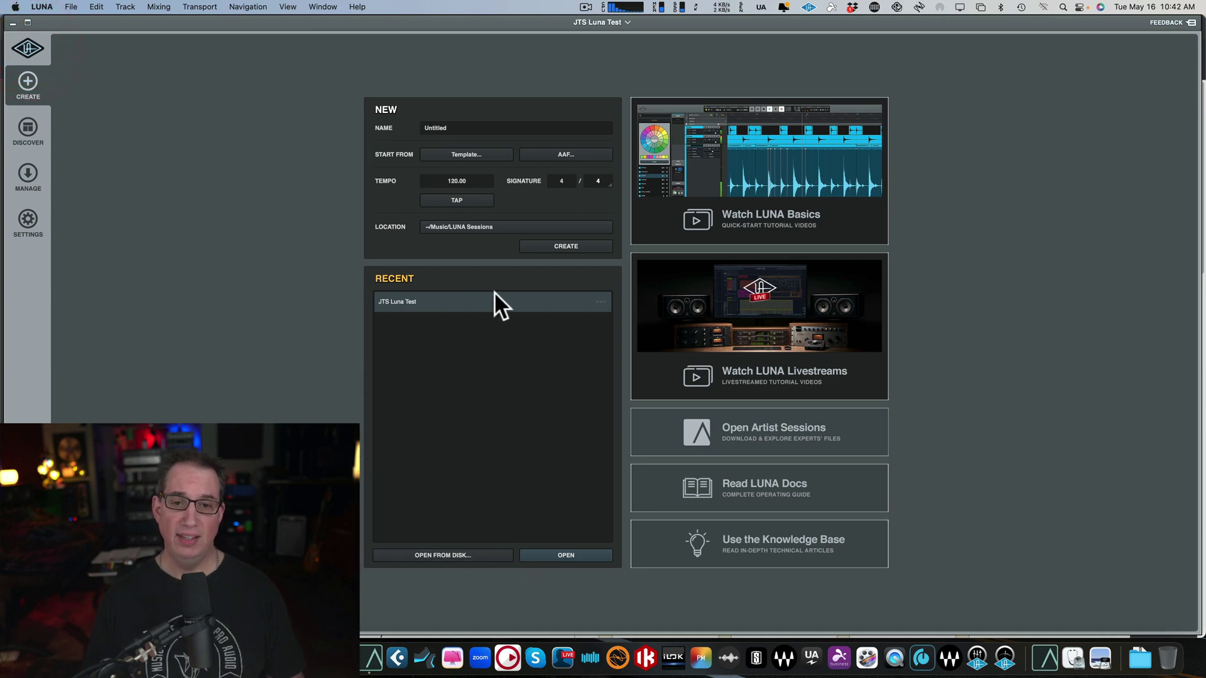
left_click(602, 302)
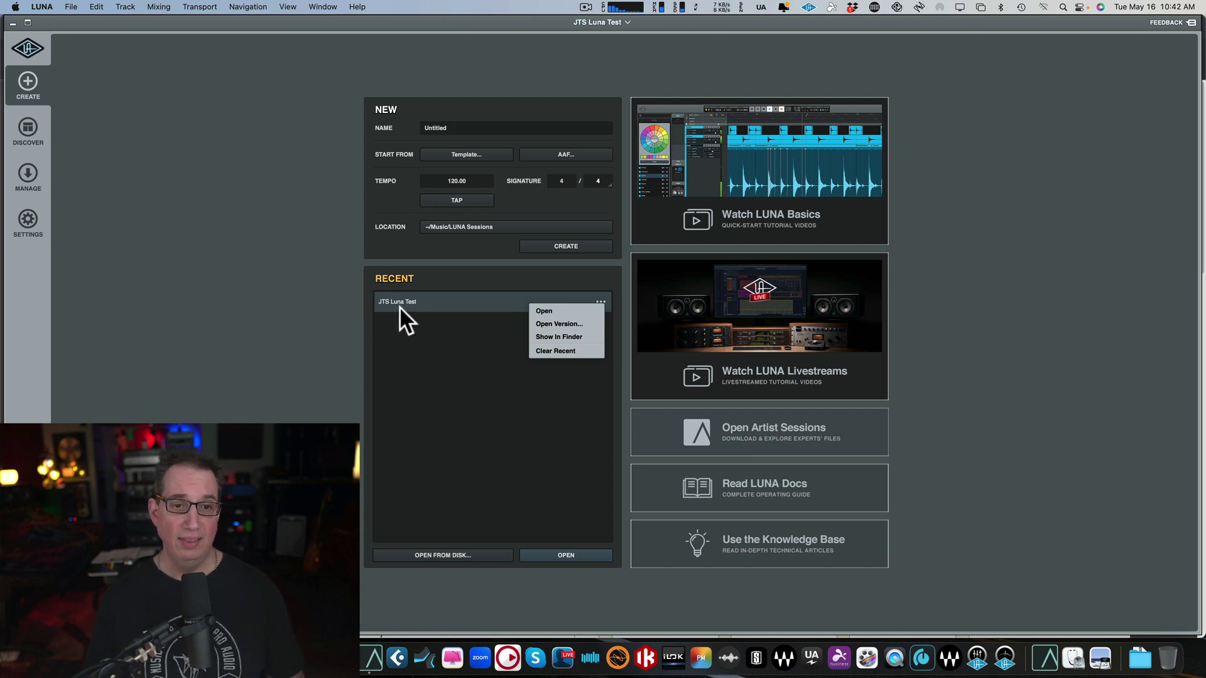
left_click(410, 355)
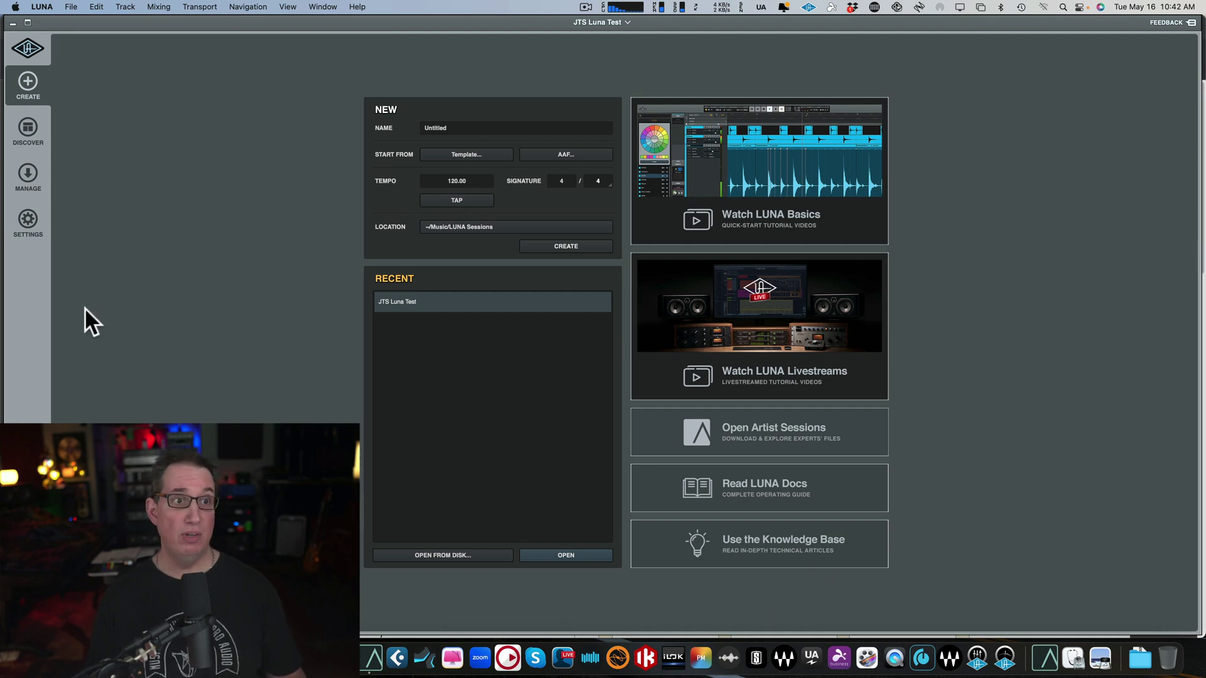
left_click(28, 130)
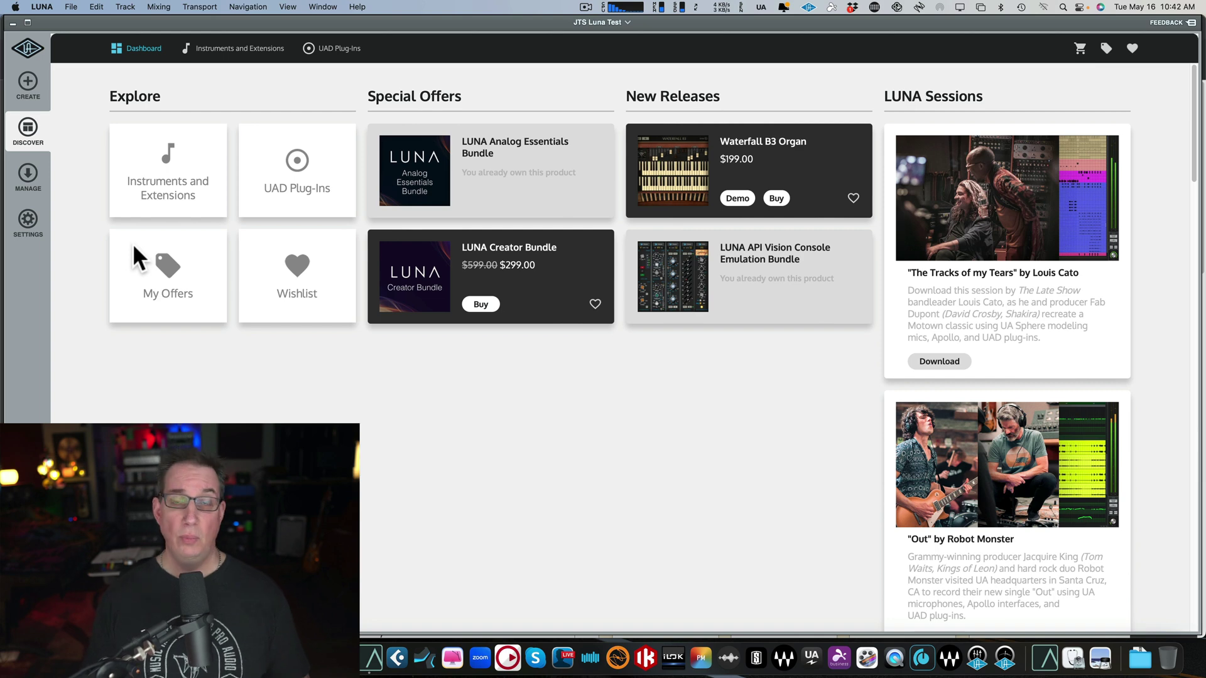
key("F2")
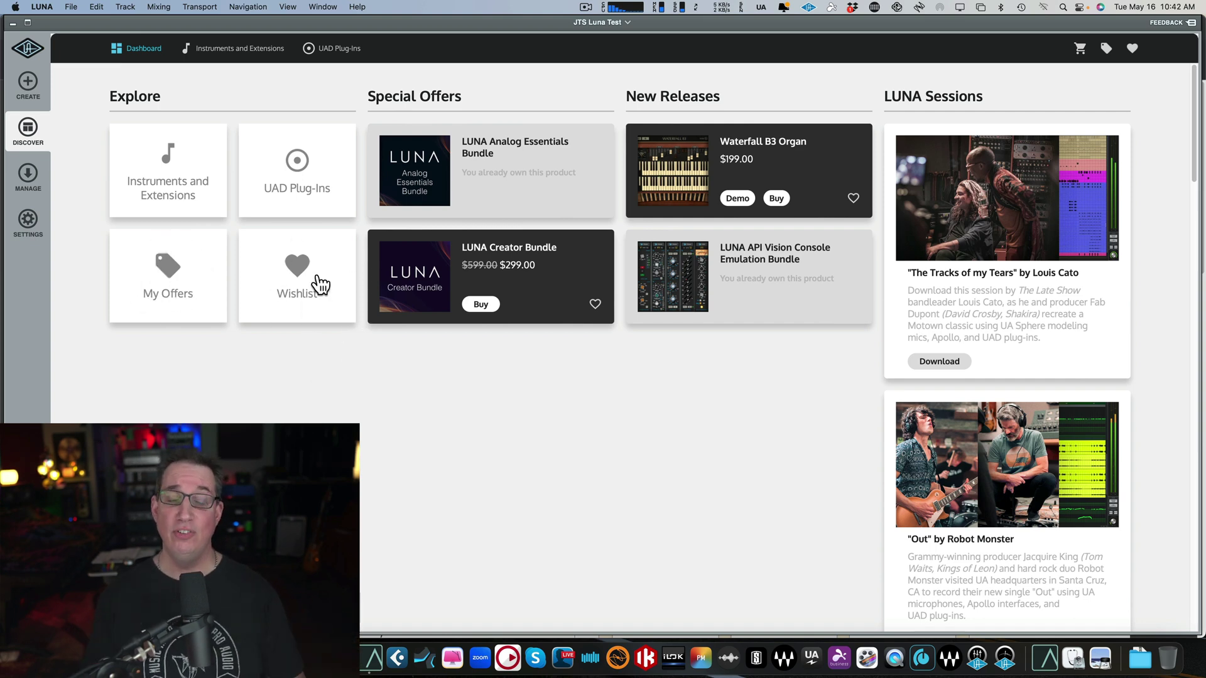
left_click(165, 168)
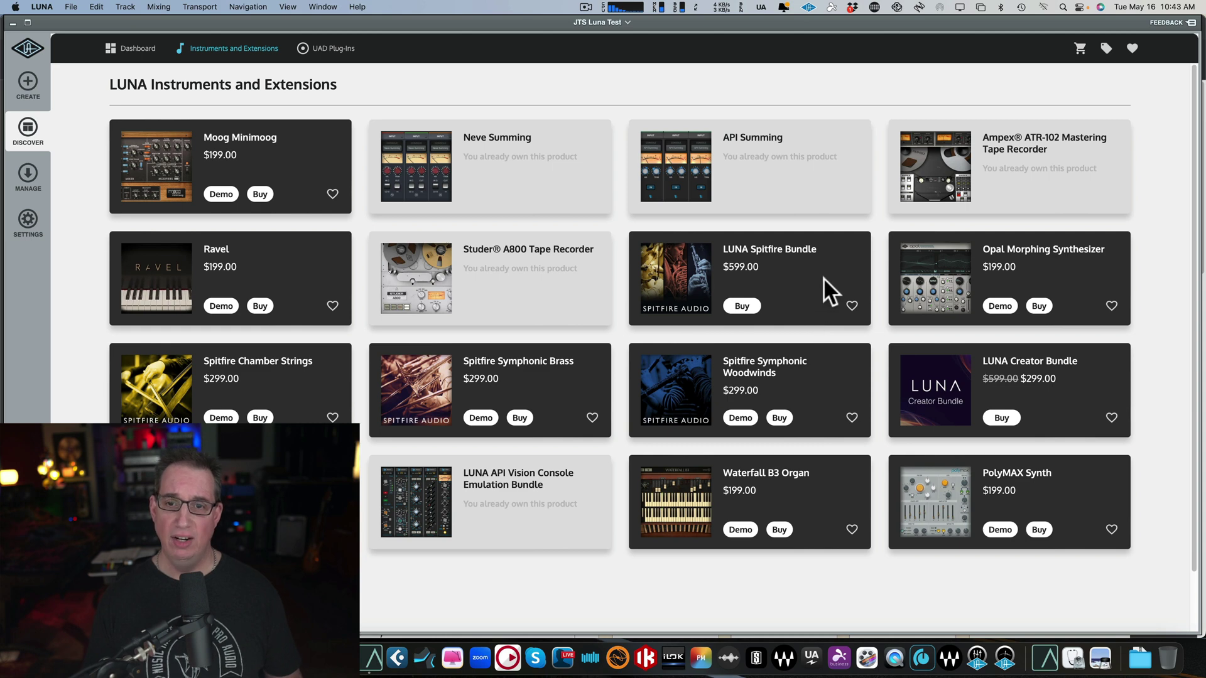
key("XF86MonBrightnessUp")
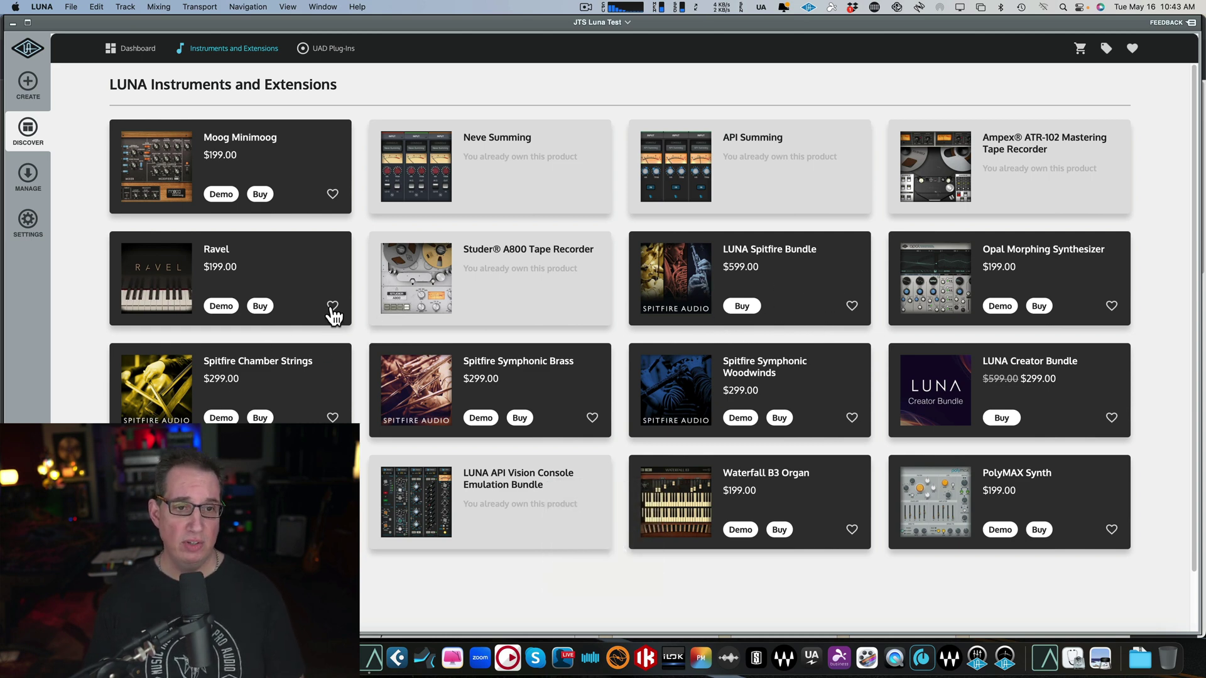
scroll(312, 344, "down", 2)
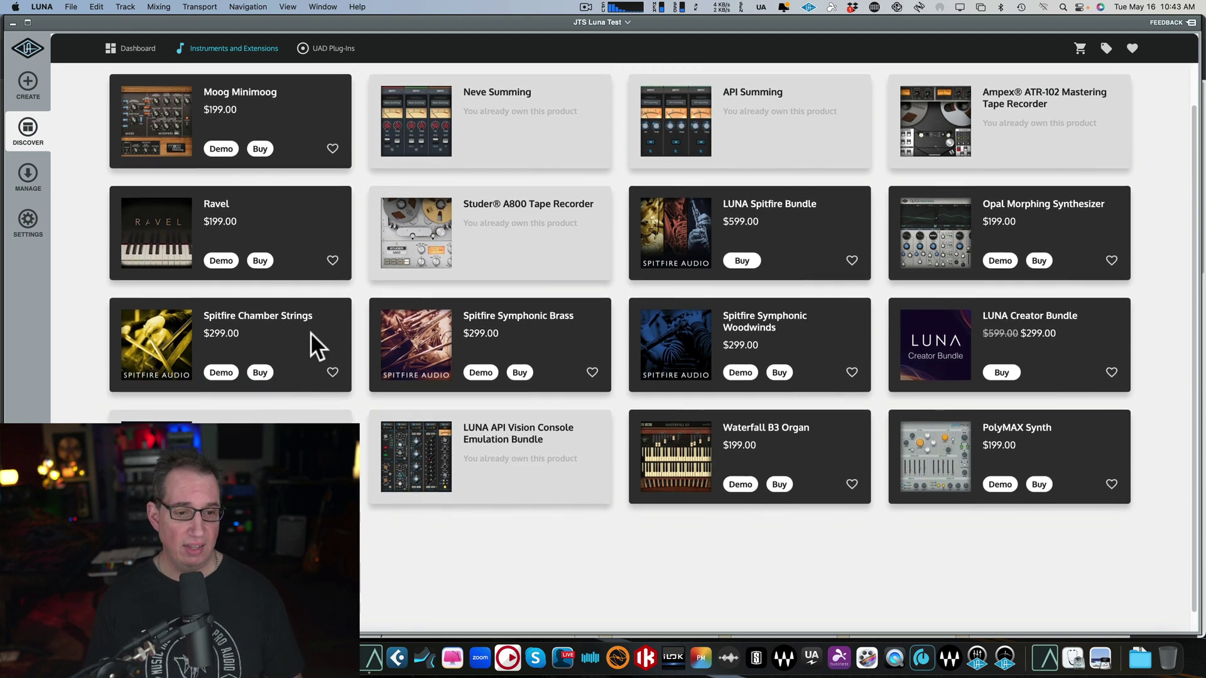
scroll(310, 332, "up", 2)
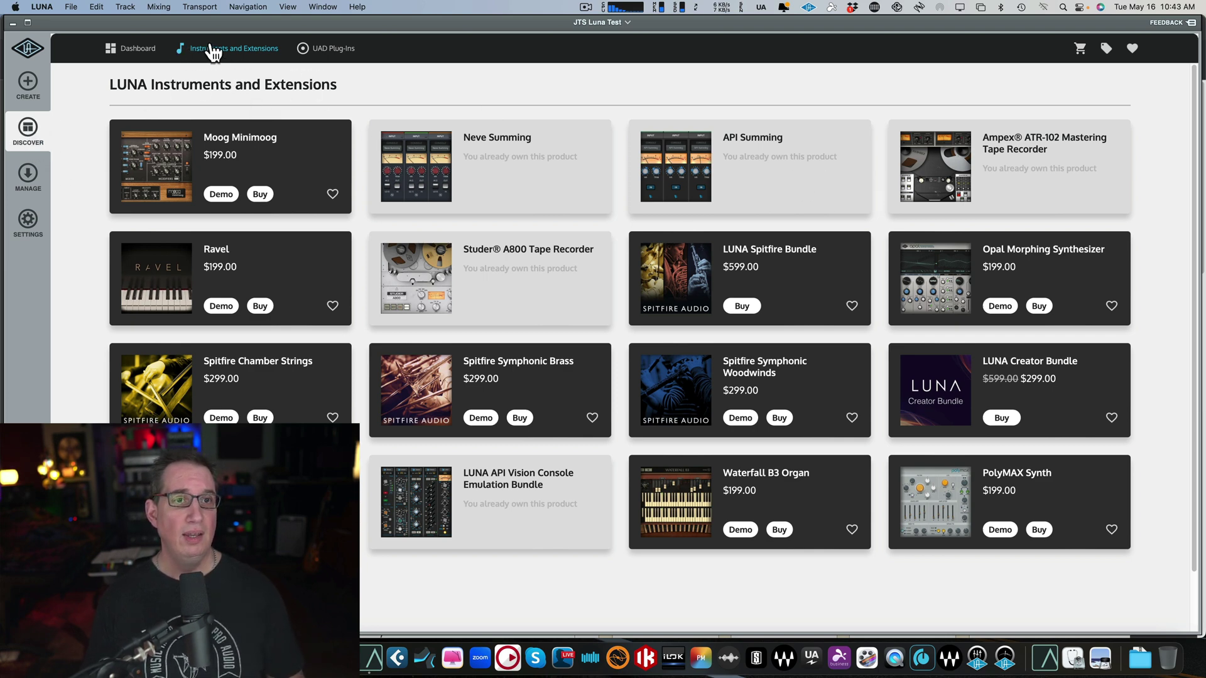
Go from the Discover dashboard to the UAD Plug-Ins store and scroll through its featured plug-ins and bundles.
left_click(142, 51)
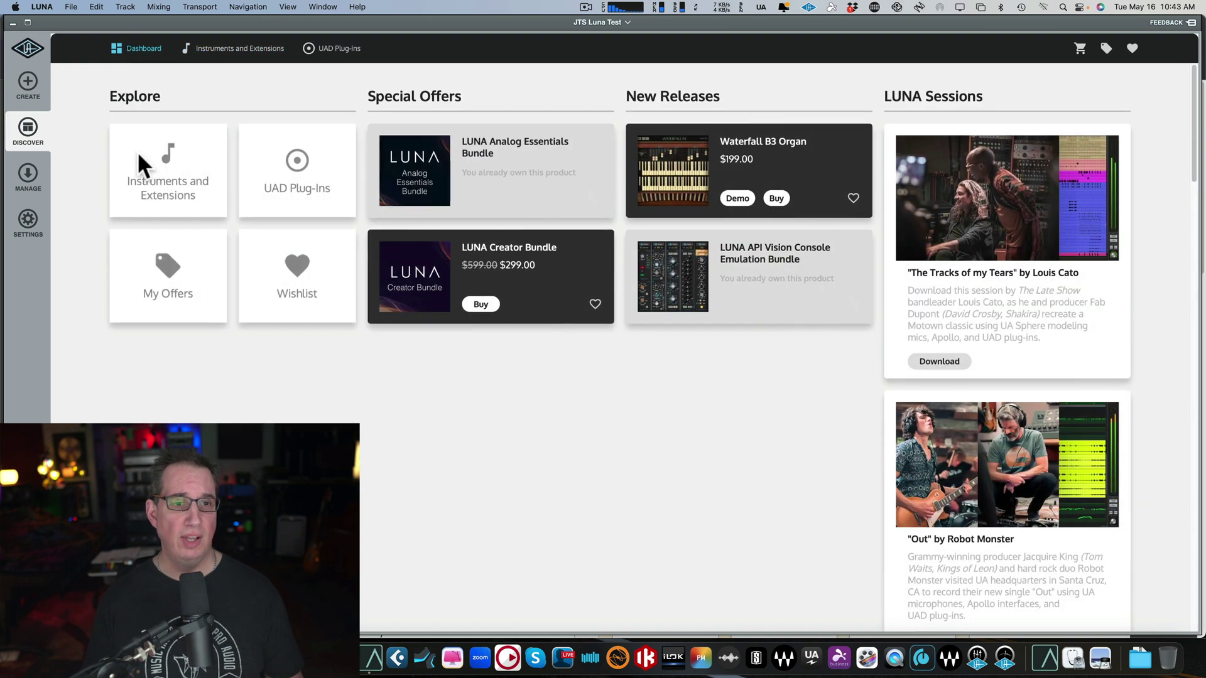
left_click(296, 167)
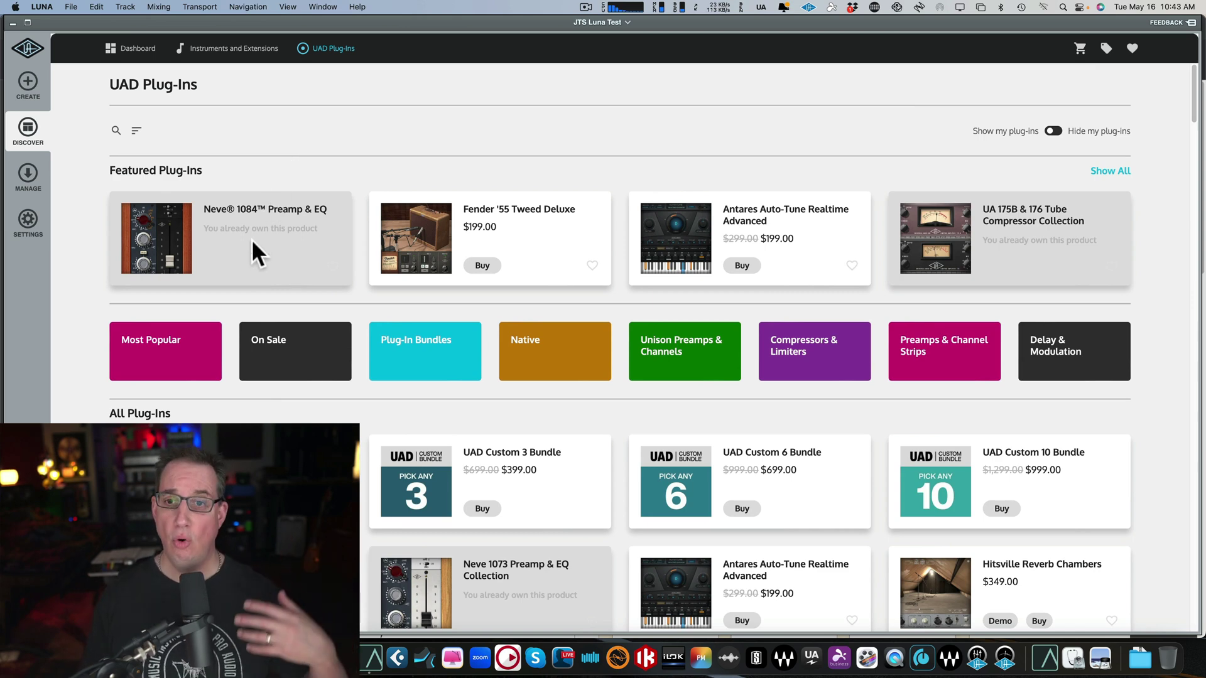
scroll(262, 230, "down", 1)
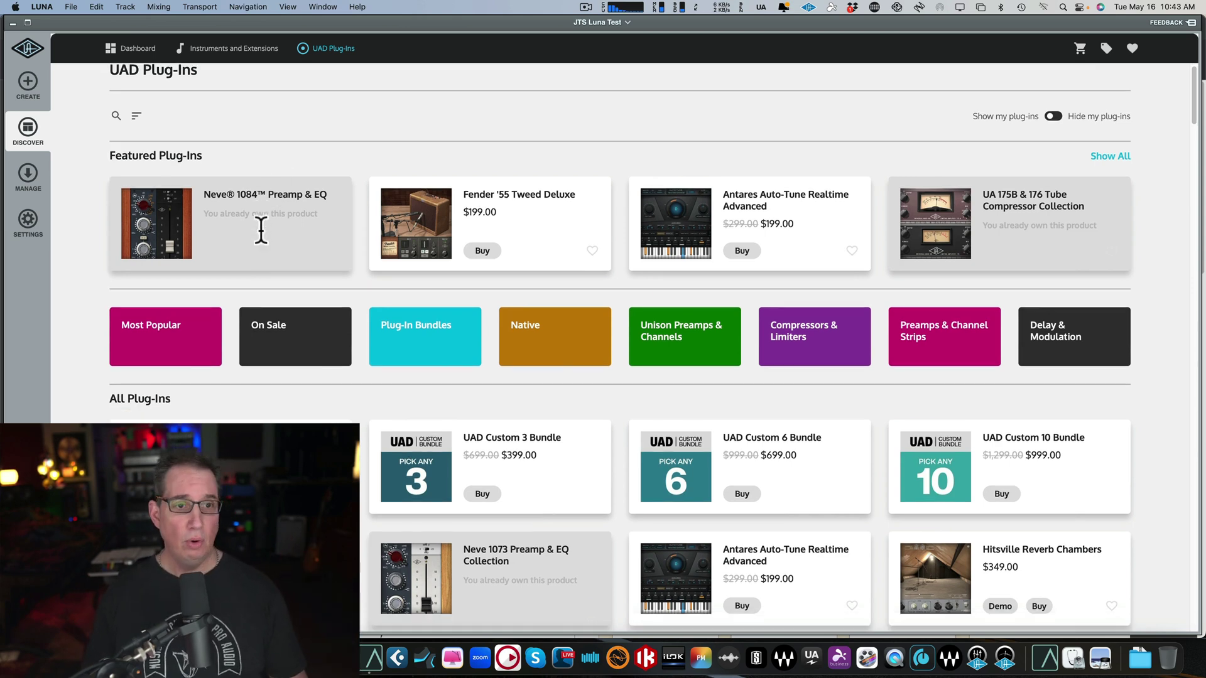
scroll(389, 342, "down", 2)
scroll(390, 342, "down", 5)
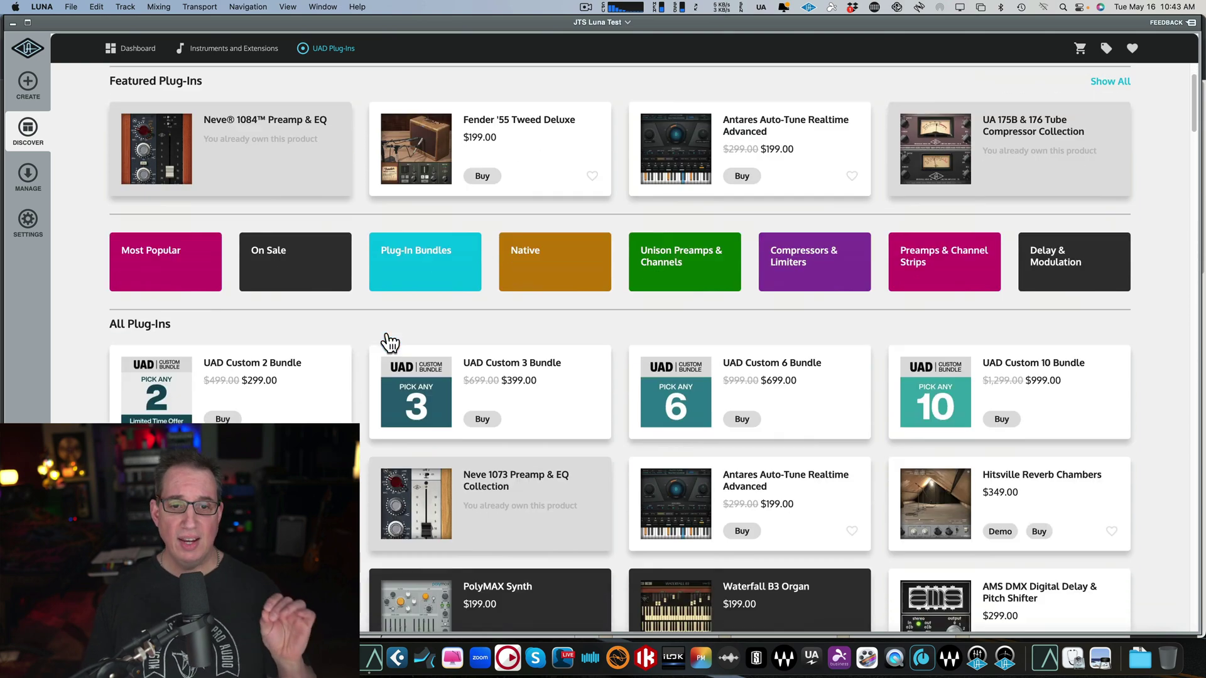
scroll(390, 342, "up", 8)
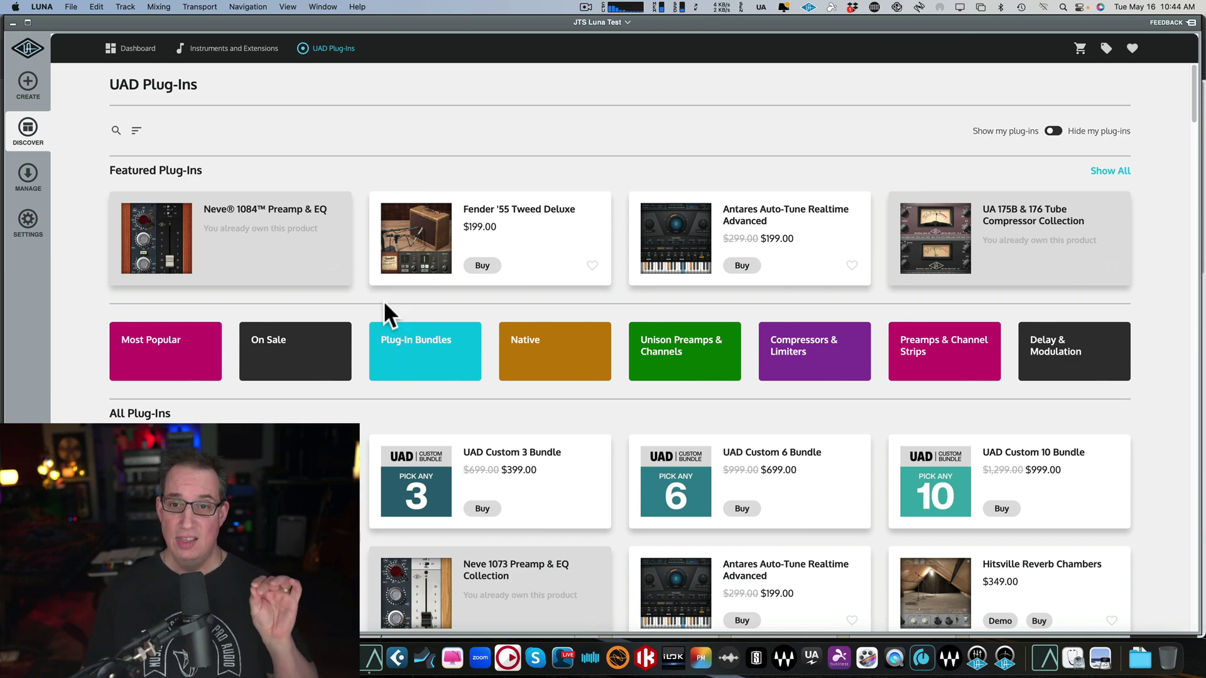
scroll(390, 293, "down", 1)
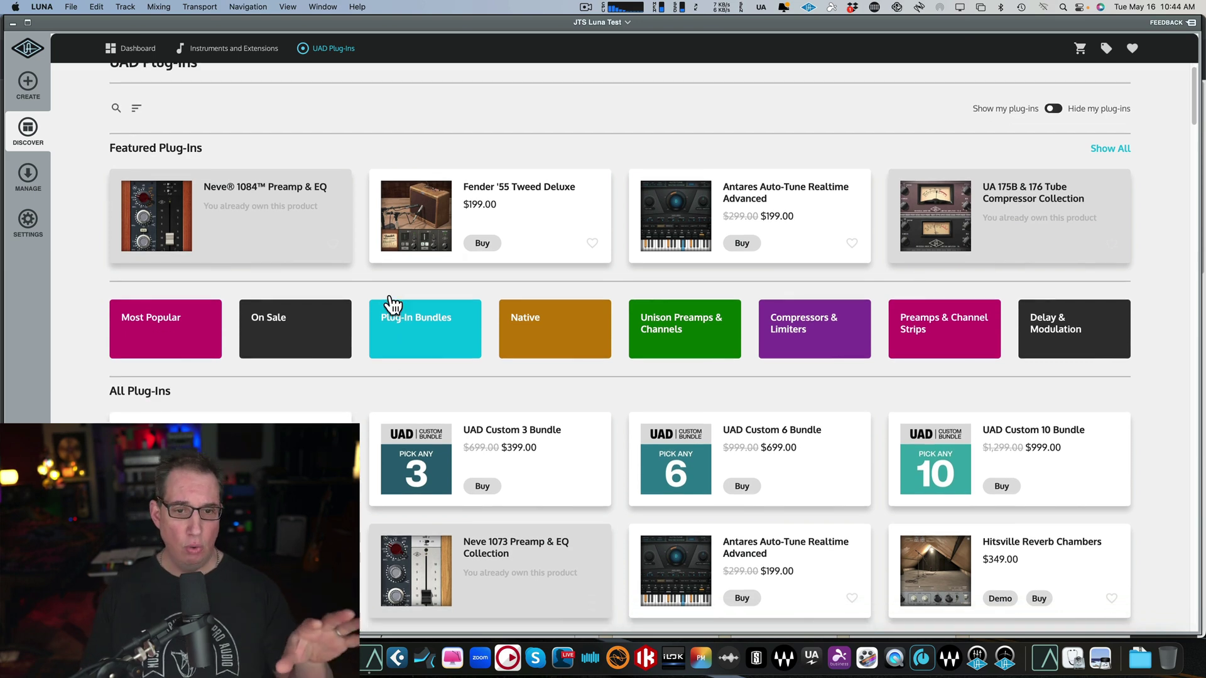
scroll(390, 296, "up", 1)
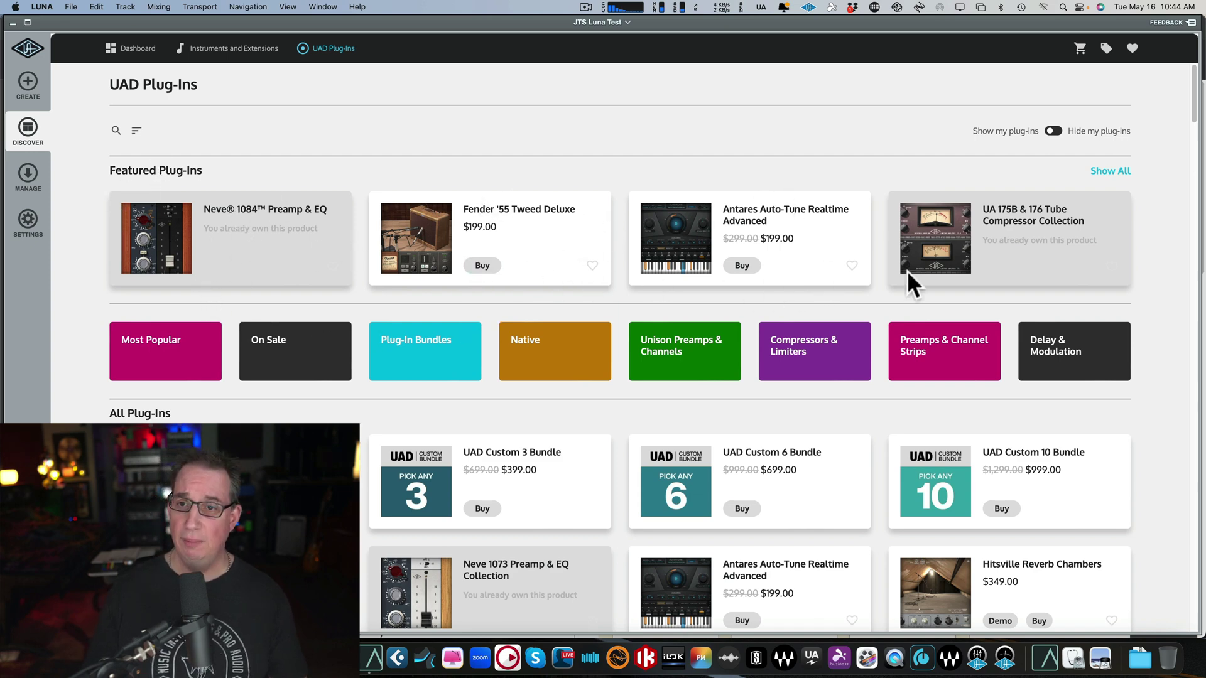
scroll(146, 364, "down", 5)
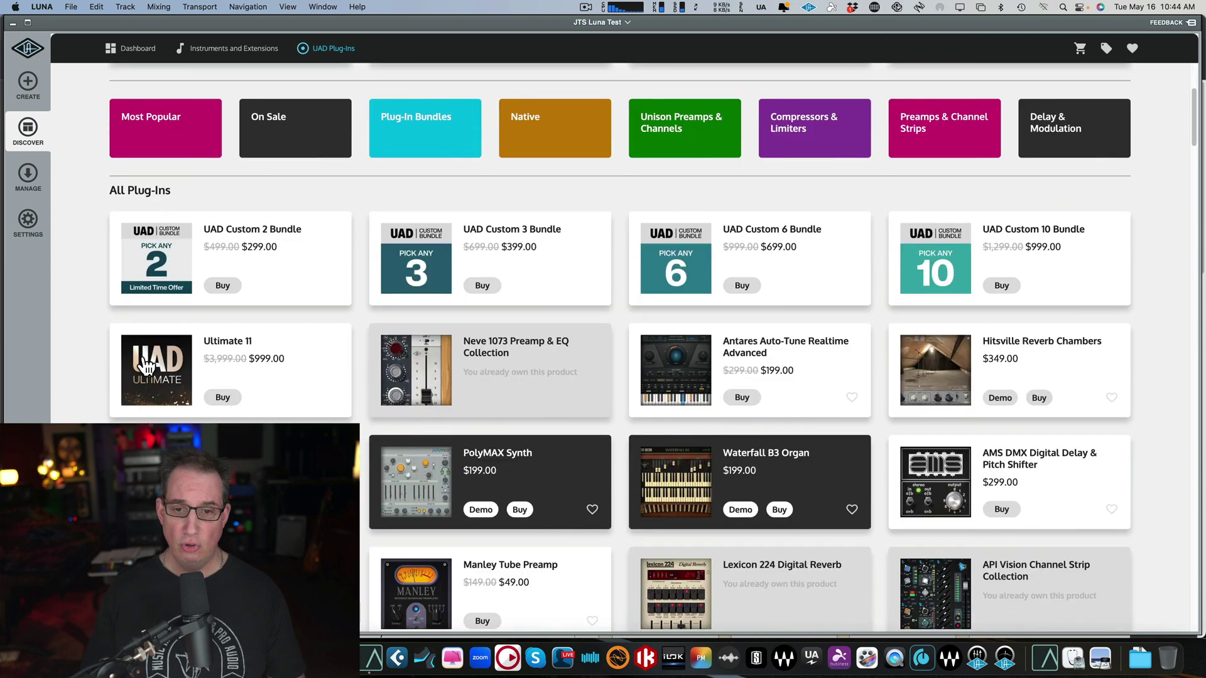
scroll(146, 364, "down", 2)
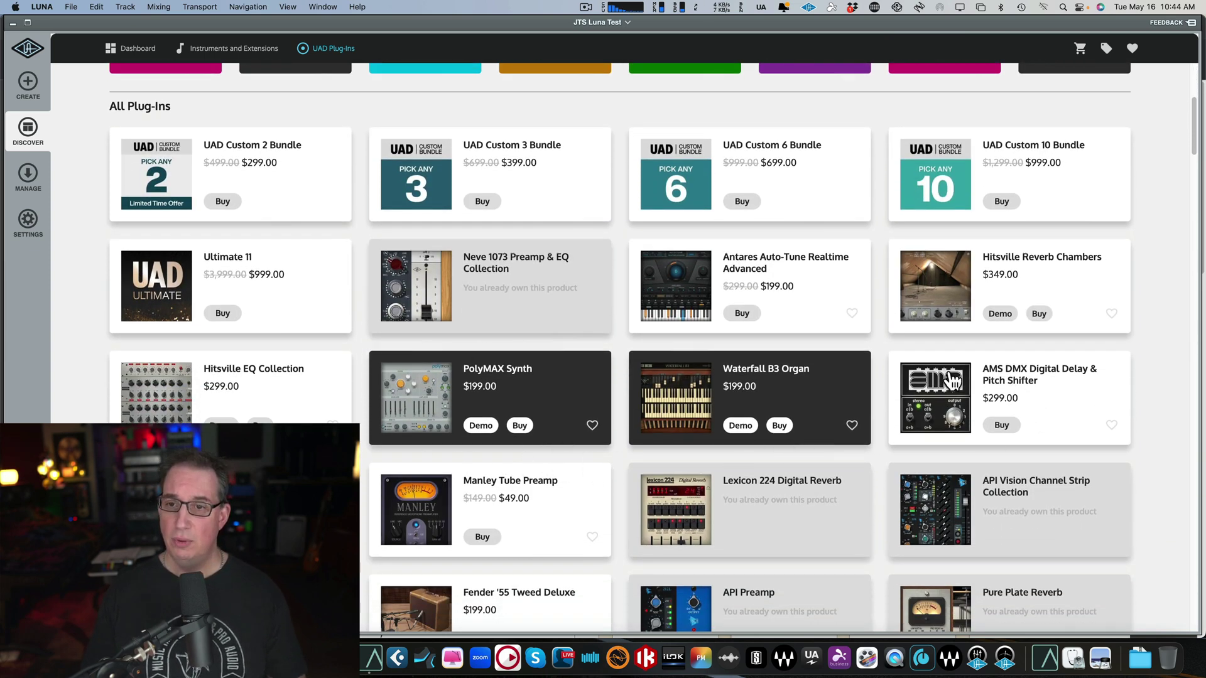
scroll(948, 377, "down", 3)
scroll(948, 377, "down", 5)
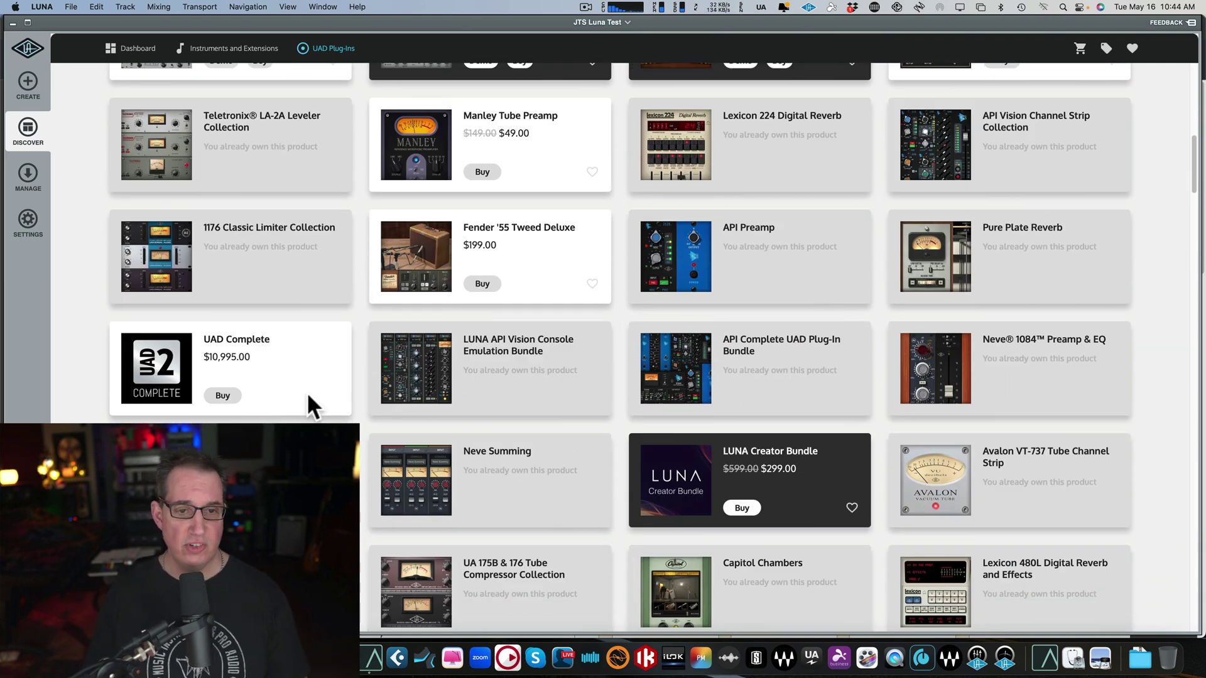
scroll(308, 395, "up", 8)
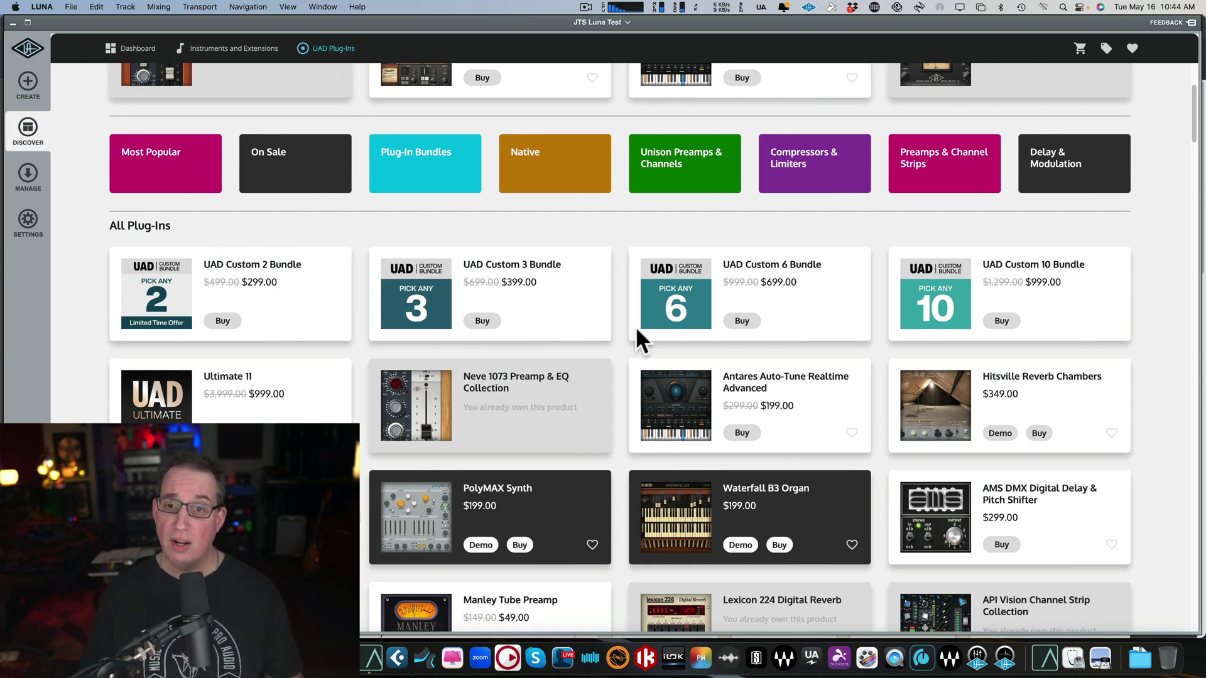
scroll(321, 279, "down", 1)
scroll(320, 278, "up", 5)
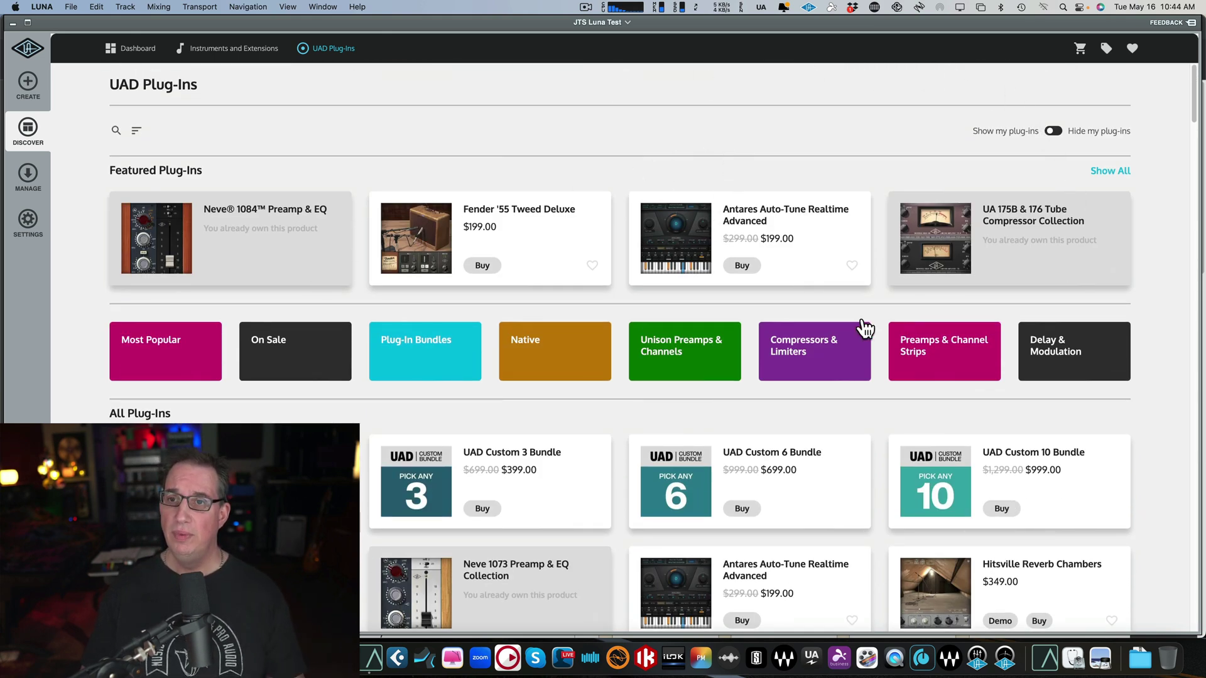
Switch the store to Hide my plug-ins, scroll the unowned plug-ins, then return to the Discover dashboard.
left_click(1059, 132)
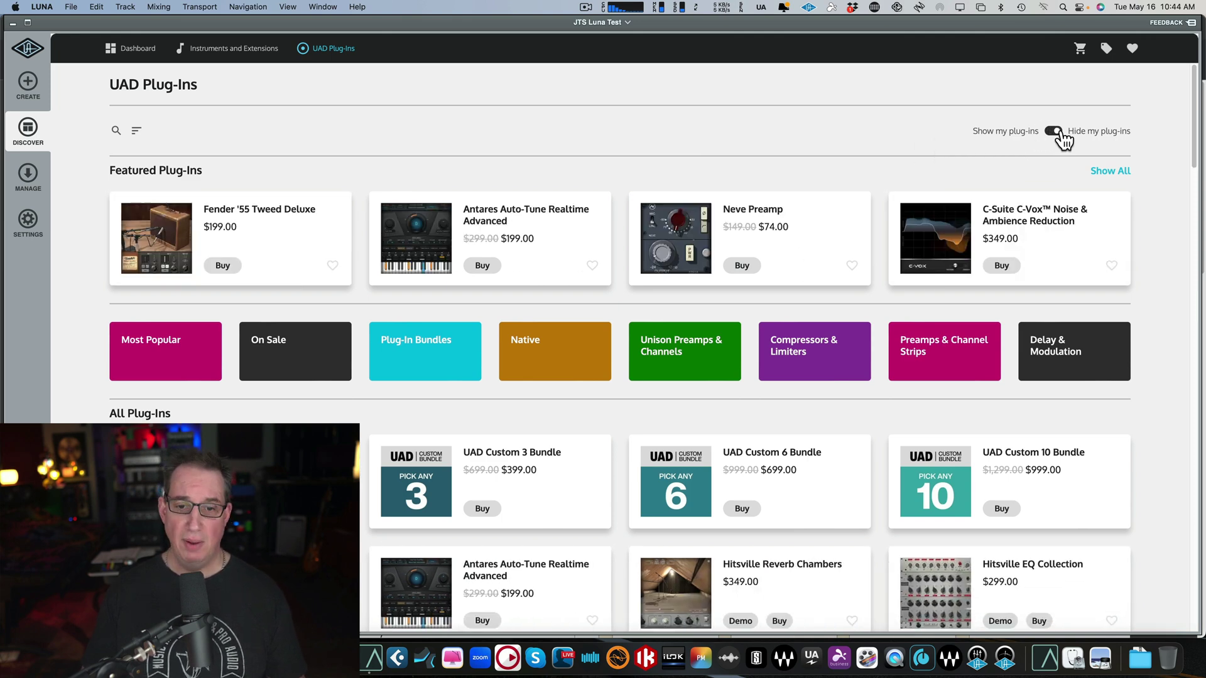
scroll(390, 381, "down", 2)
scroll(387, 377, "down", 1)
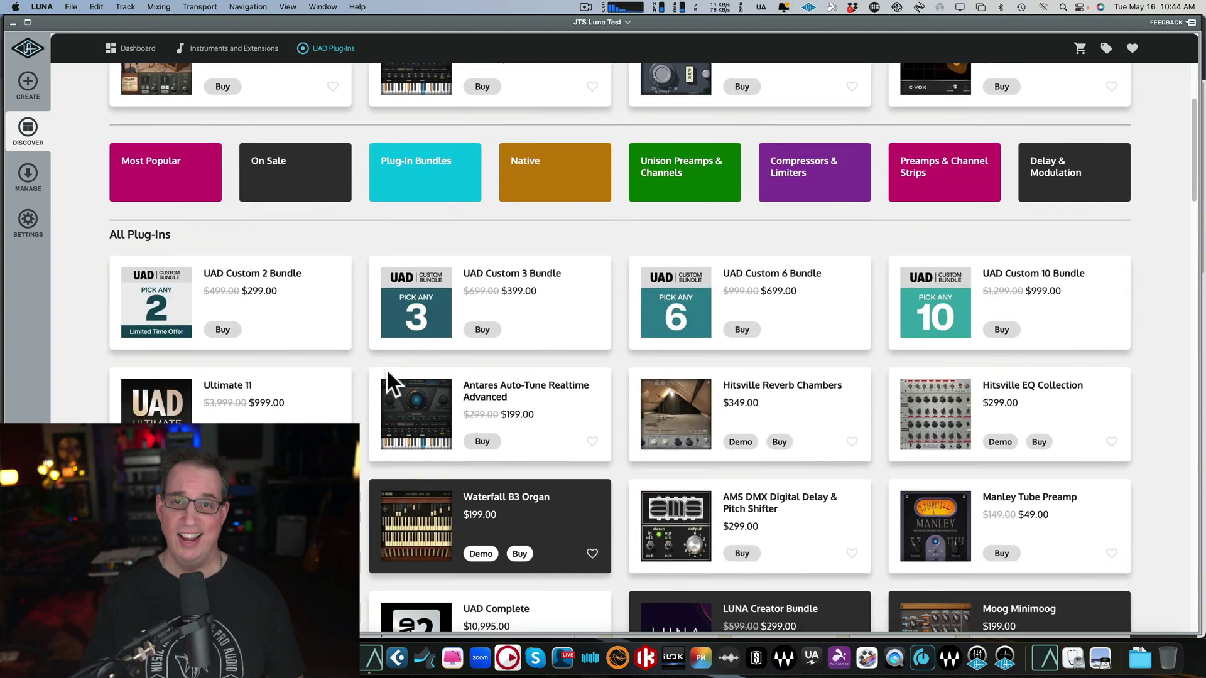
scroll(386, 377, "up", 3)
scroll(427, 394, "down", 7)
scroll(402, 408, "down", 6)
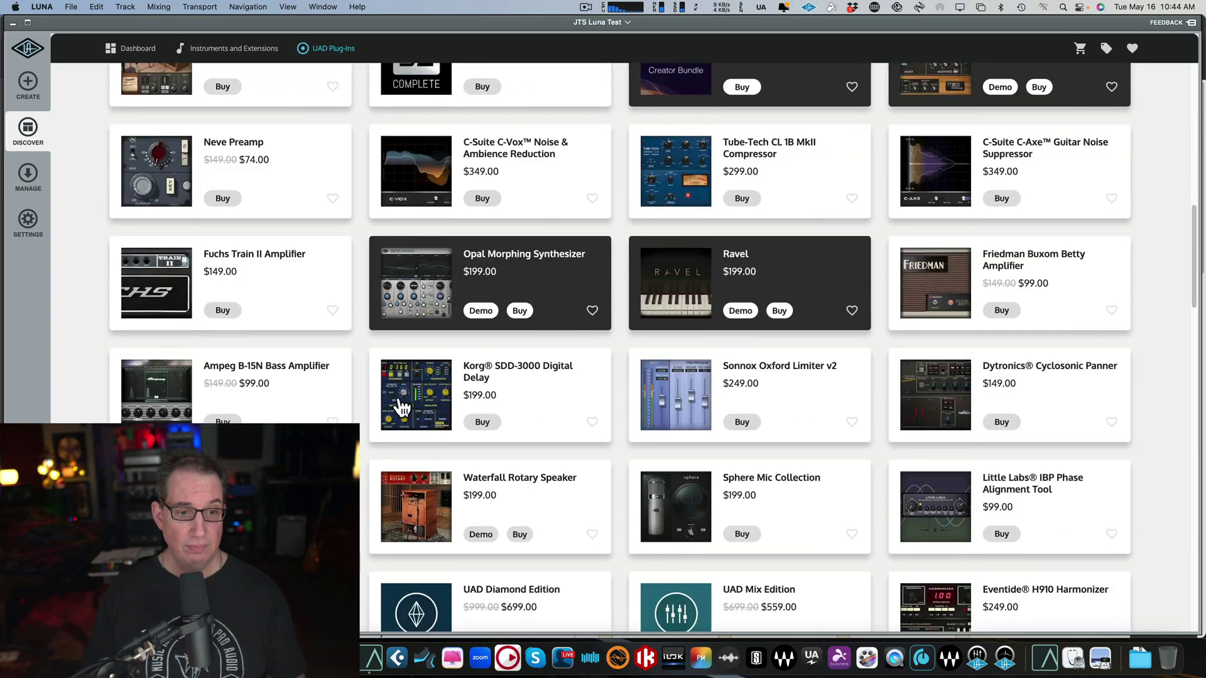
scroll(483, 351, "down", 6)
scroll(495, 353, "up", 20)
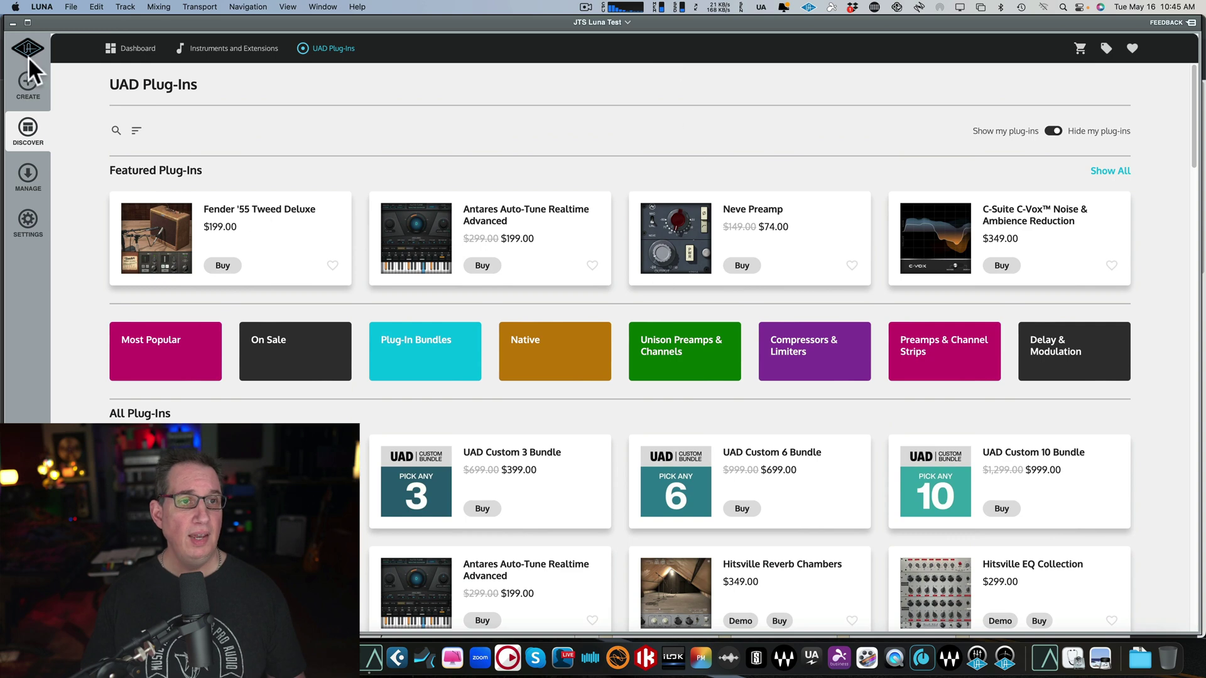
left_click(24, 134)
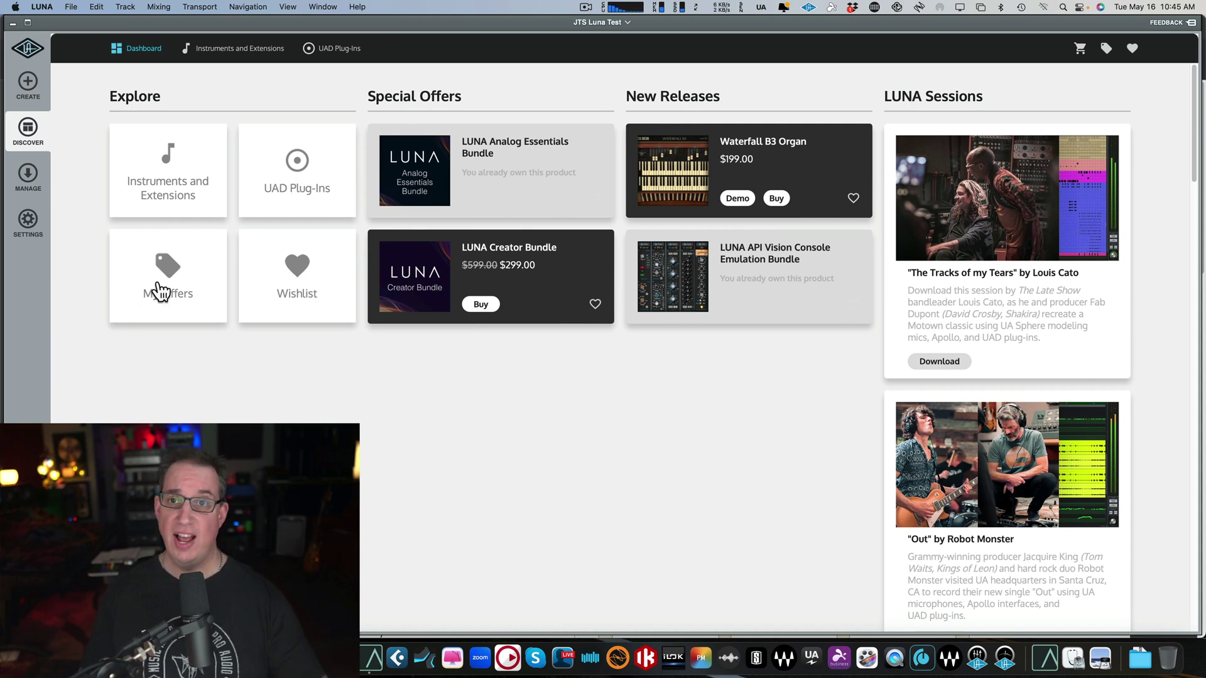
Open My Offers to see discounted deals like Neve Complete Bundle at $128.00 and Ultimate 11 at $999.00.
left_click(161, 291)
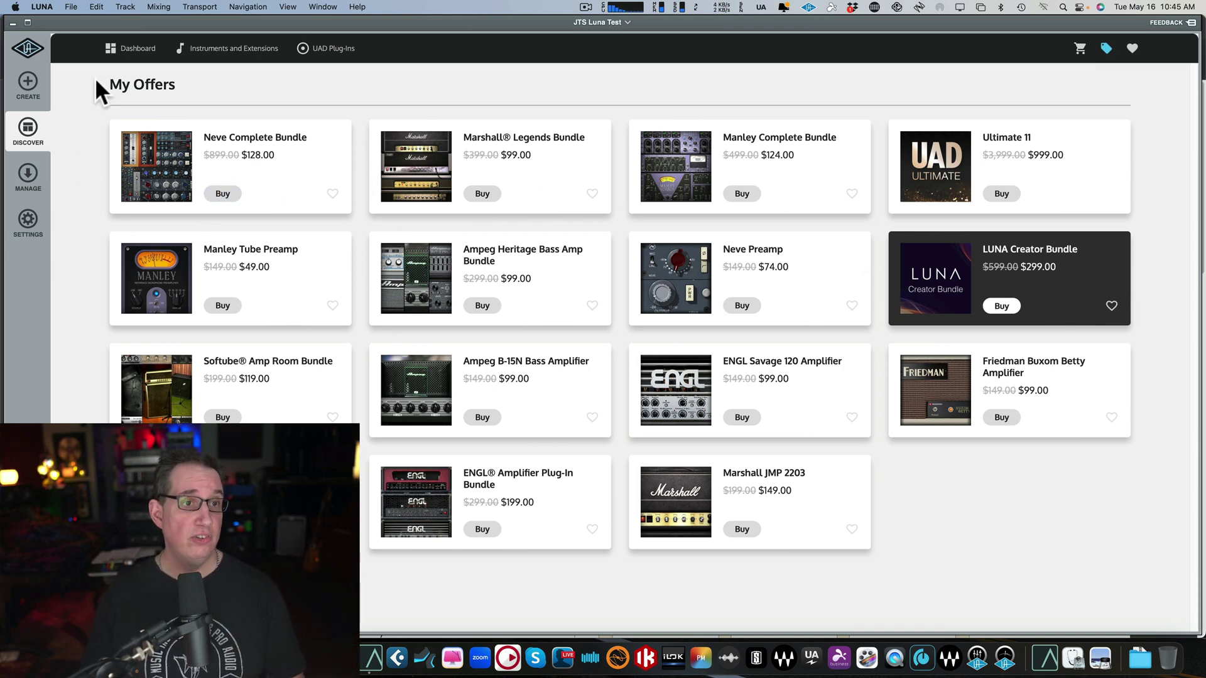
Go to the Dashboard, view the empty Wishlist, then return to the Discover dashboard.
left_click(129, 56)
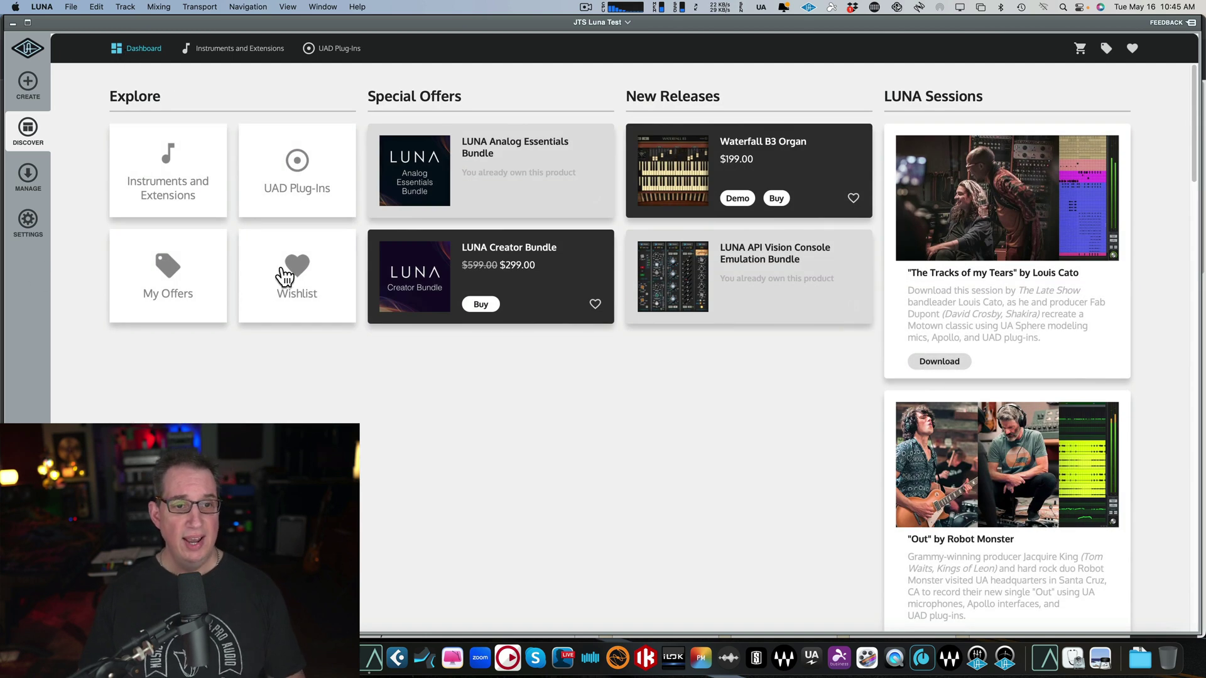
left_click(299, 274)
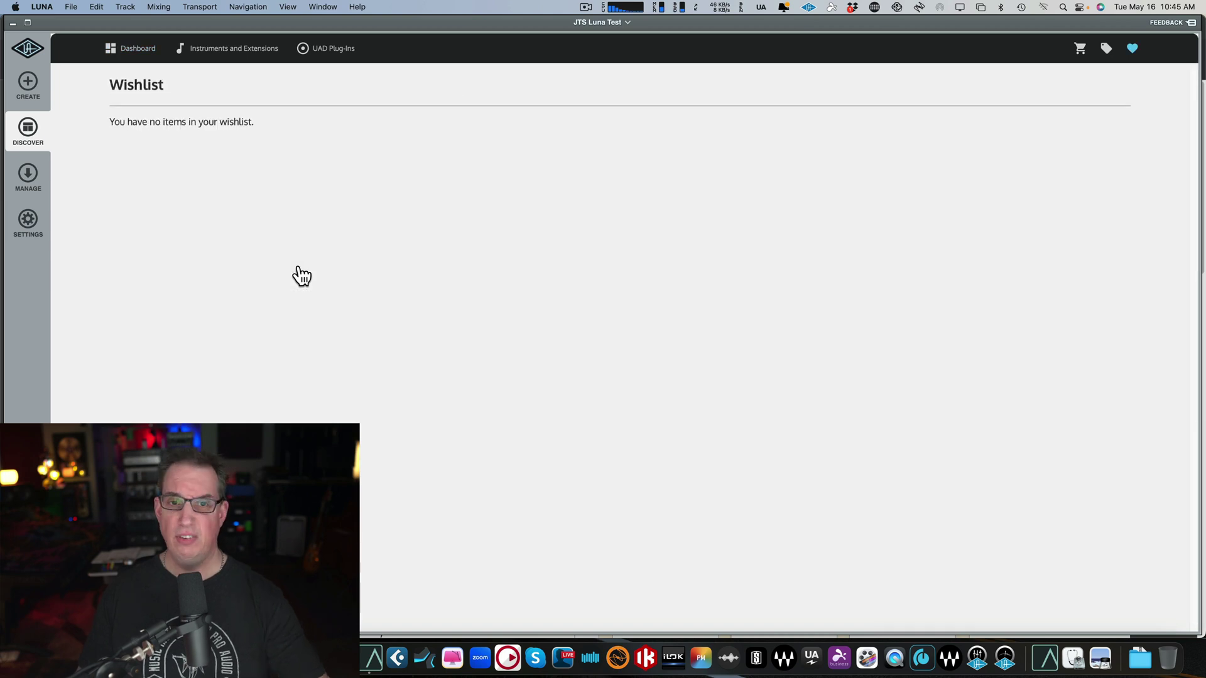
left_click(125, 56)
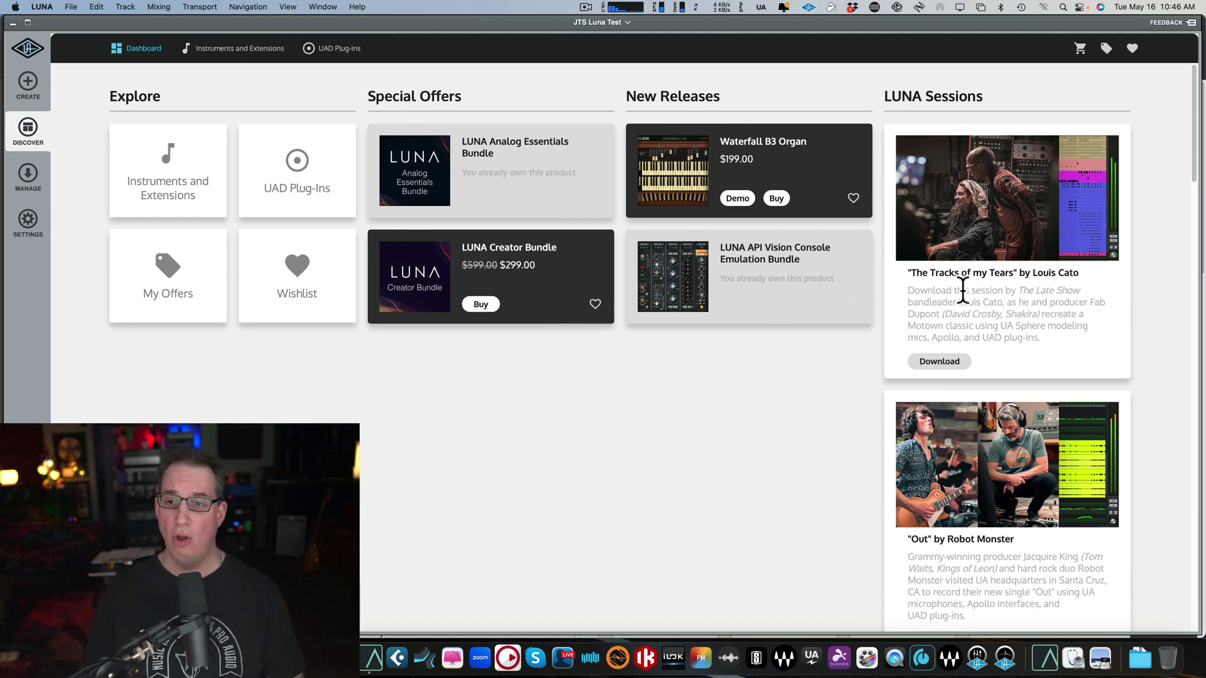
scroll(963, 295, "down", 2)
scroll(964, 286, "up", 2)
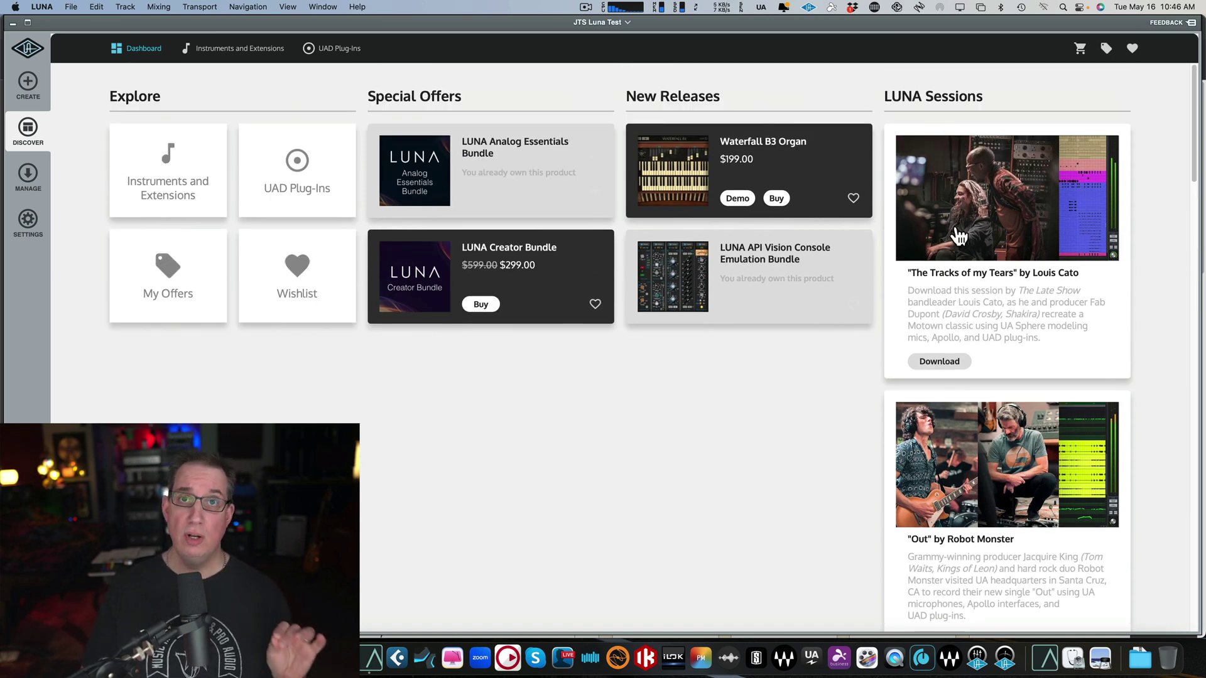
scroll(959, 237, "down", 3)
scroll(956, 229, "down", 6)
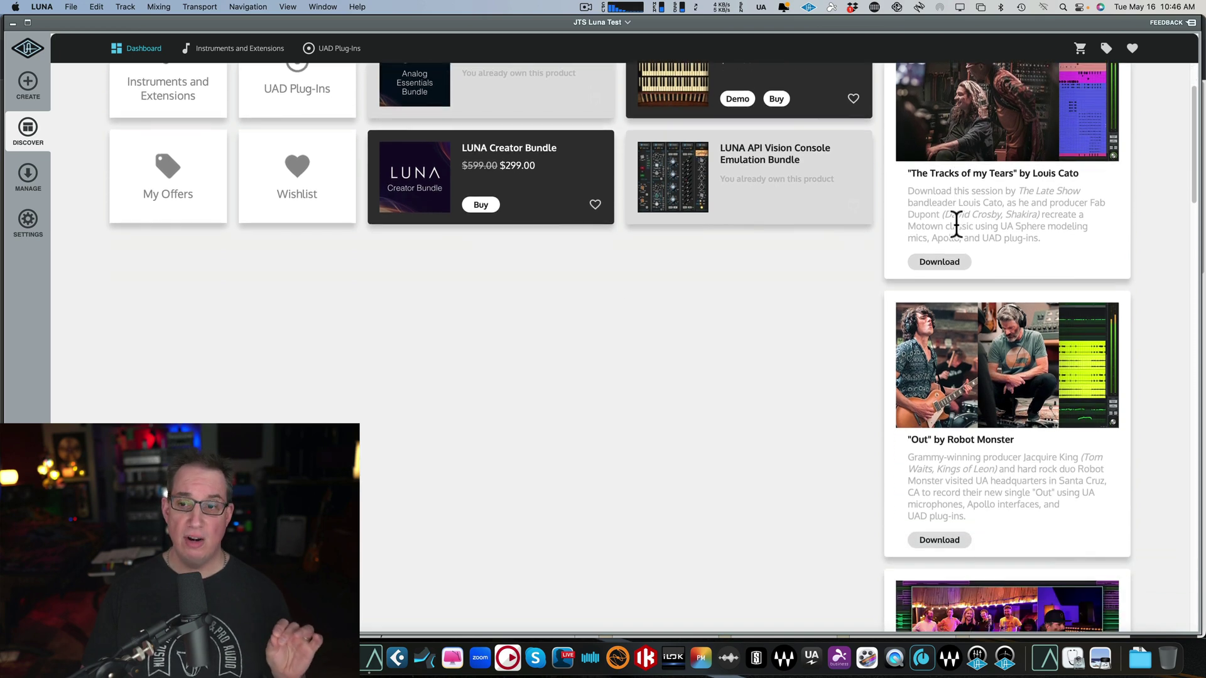
scroll(959, 234, "down", 8)
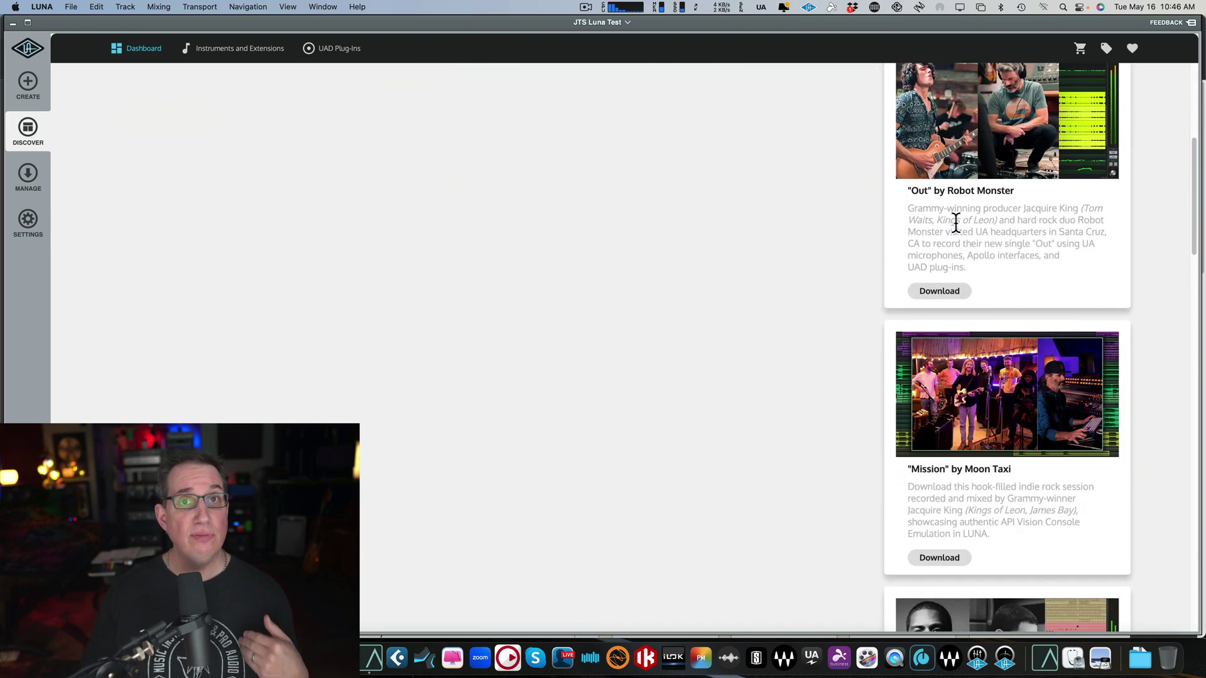
scroll(959, 233, "down", 14)
scroll(955, 224, "down", 3)
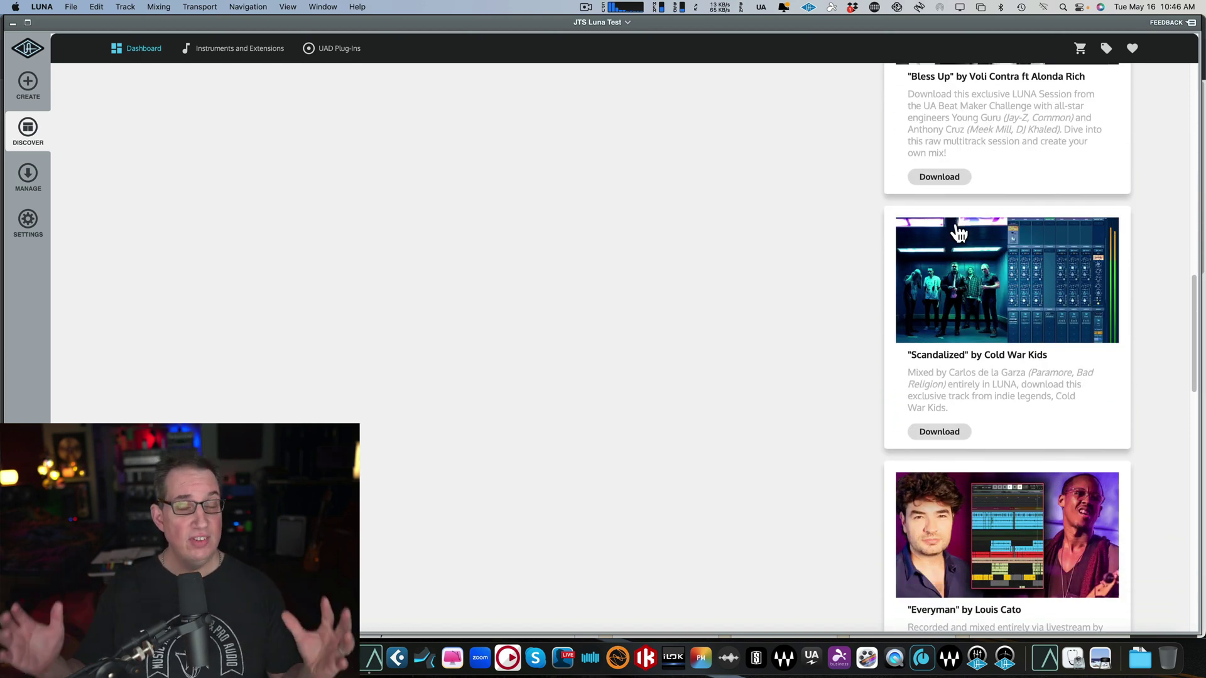
scroll(959, 234, "up", 1)
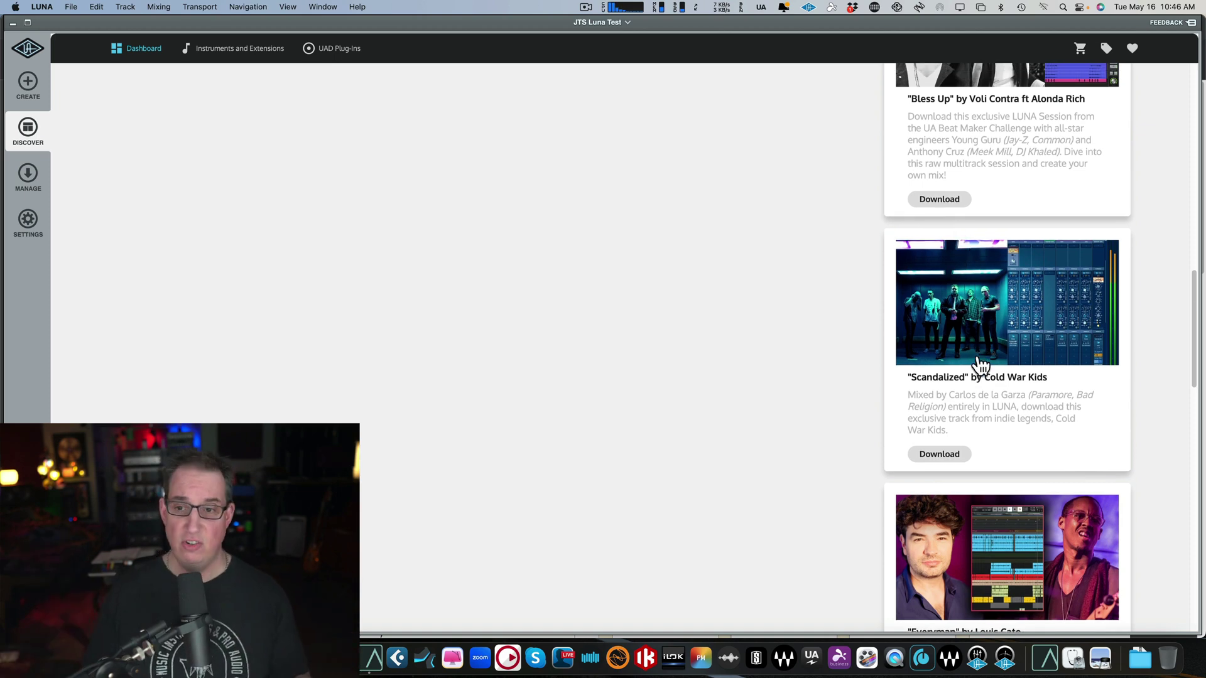
scroll(999, 334, "up", 10)
scroll(1003, 336, "up", 15)
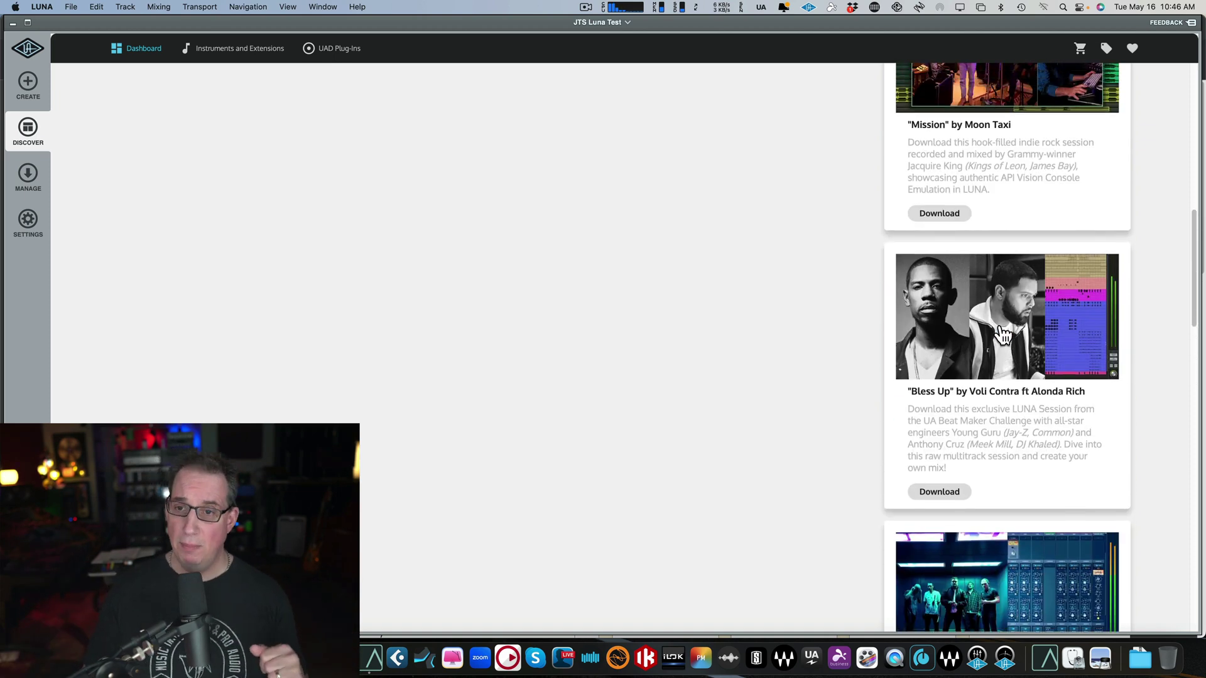
scroll(1000, 333, "up", 4)
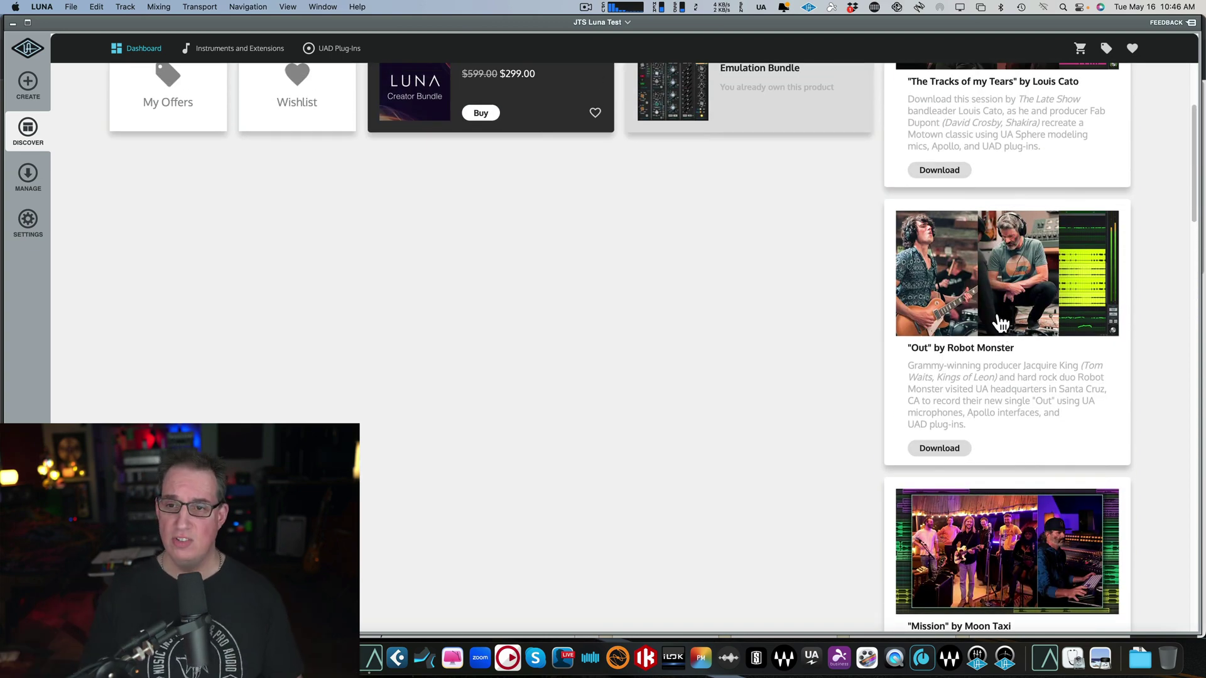
scroll(1000, 326, "up", 6)
scroll(981, 232, "up", 2)
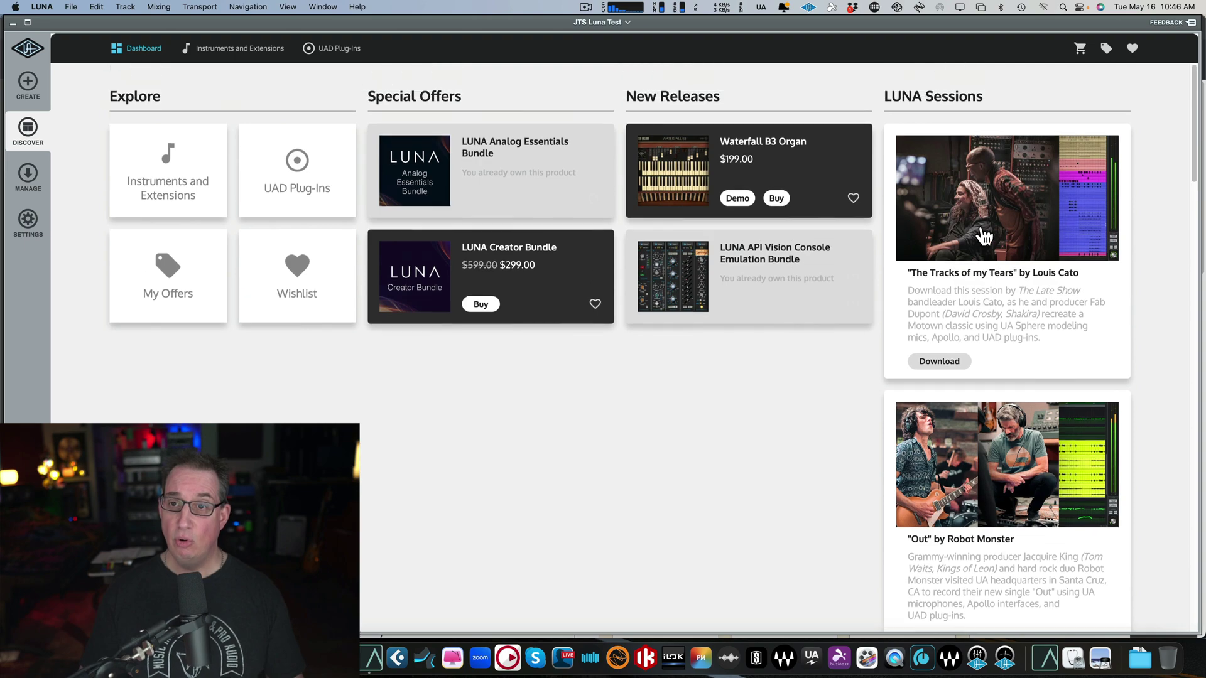
scroll(984, 237, "down", 20)
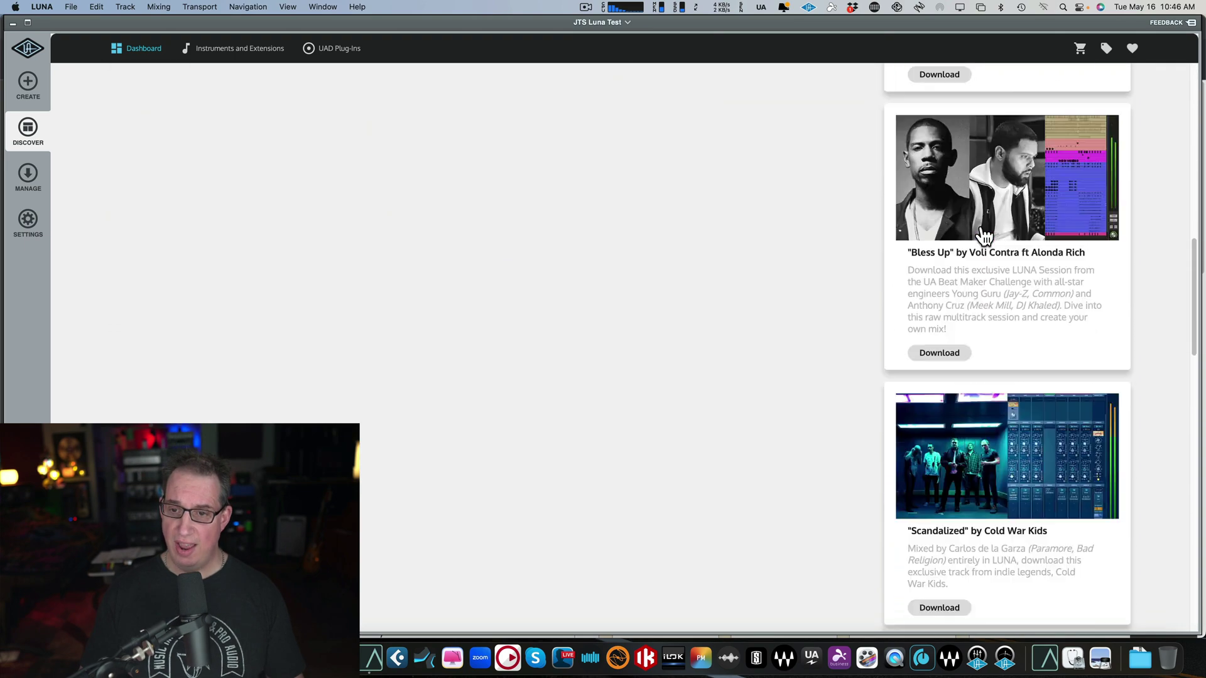
scroll(983, 237, "down", 20)
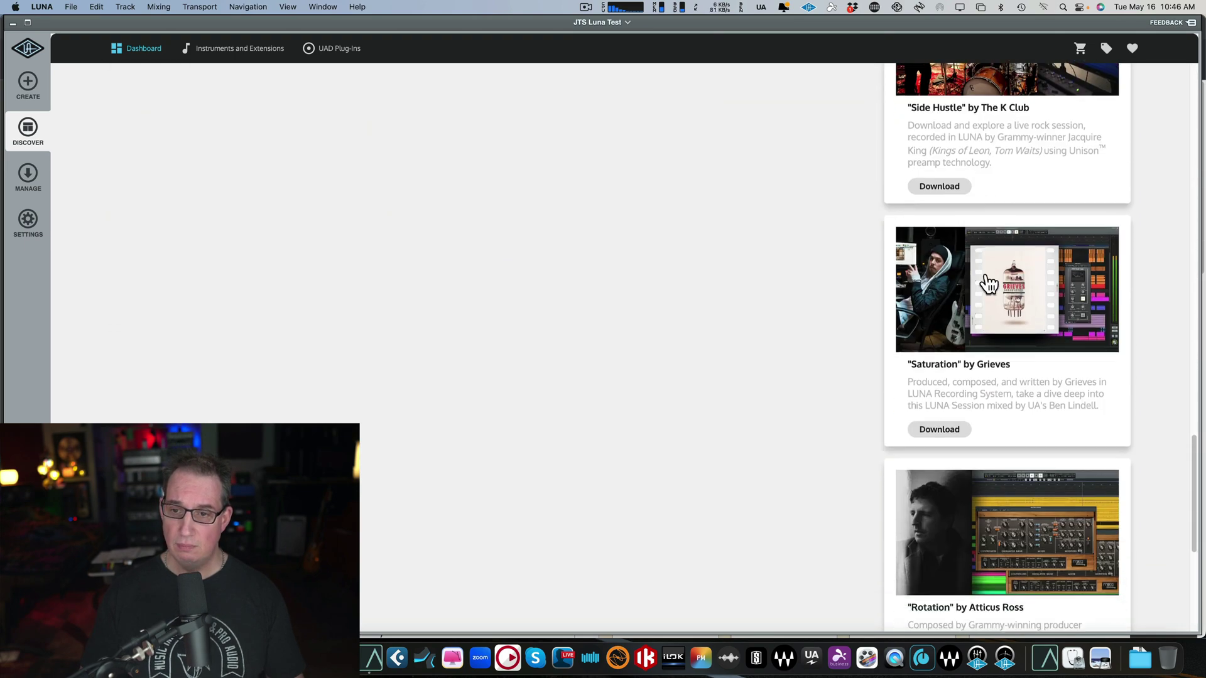
scroll(966, 515, "up", 12)
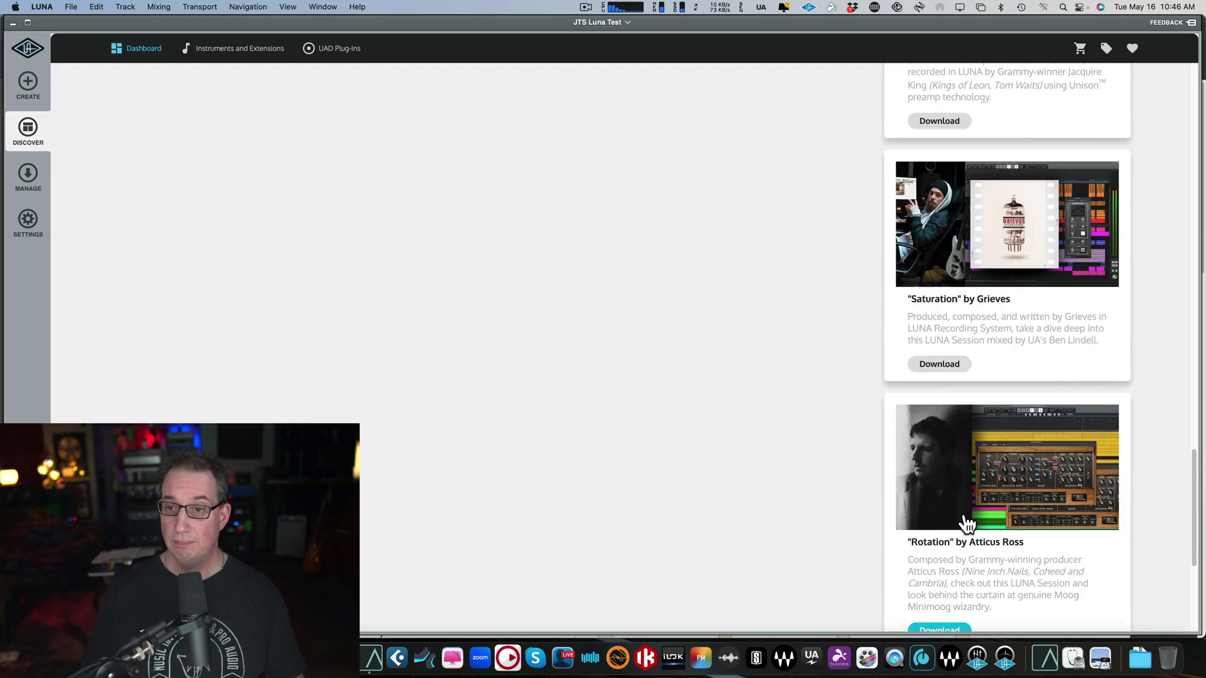
scroll(963, 433, "up", 3)
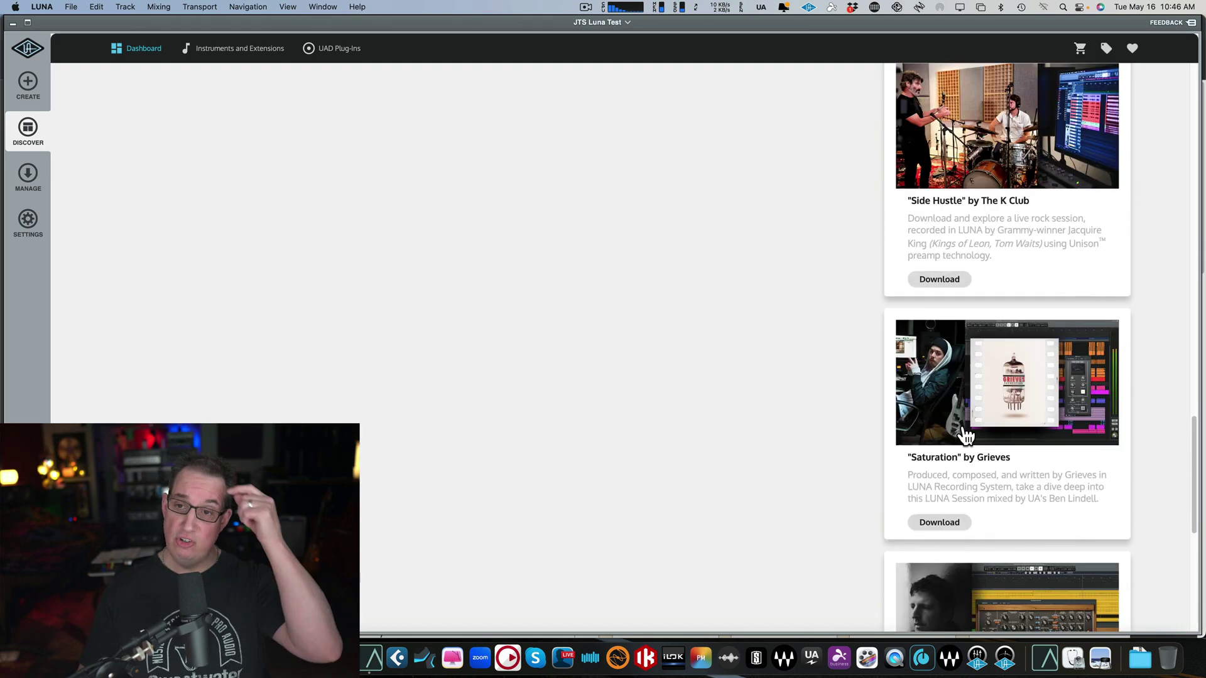
scroll(966, 434, "up", 20)
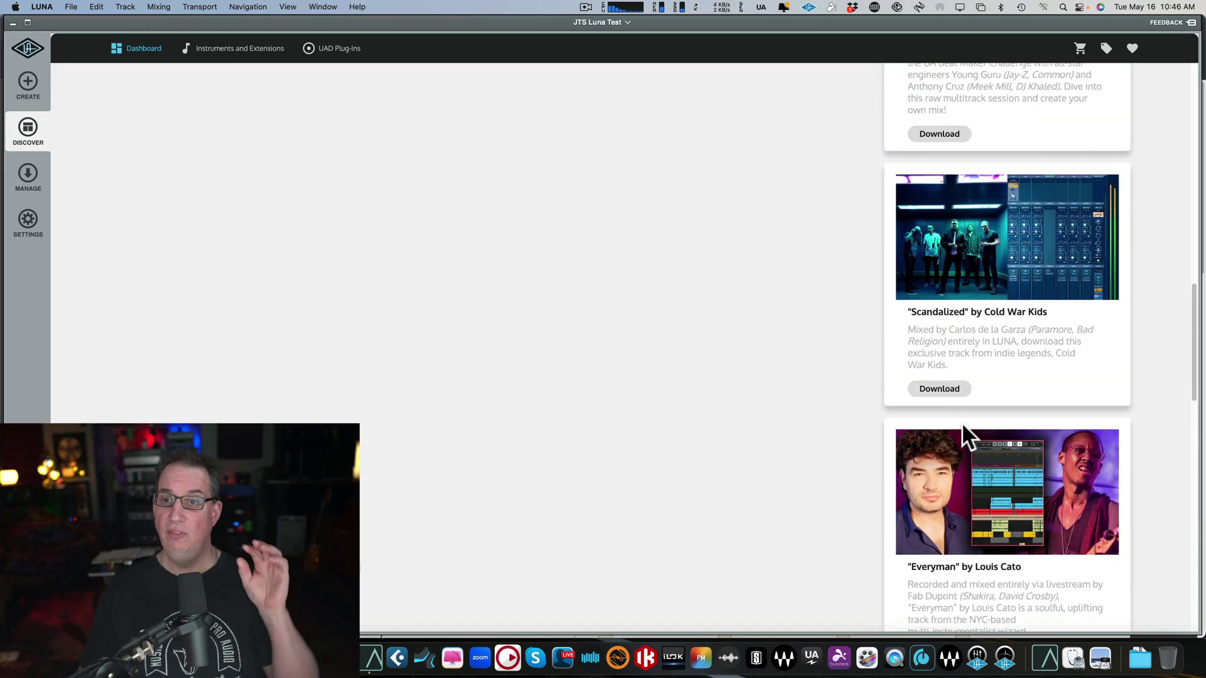
scroll(965, 435, "up", 20)
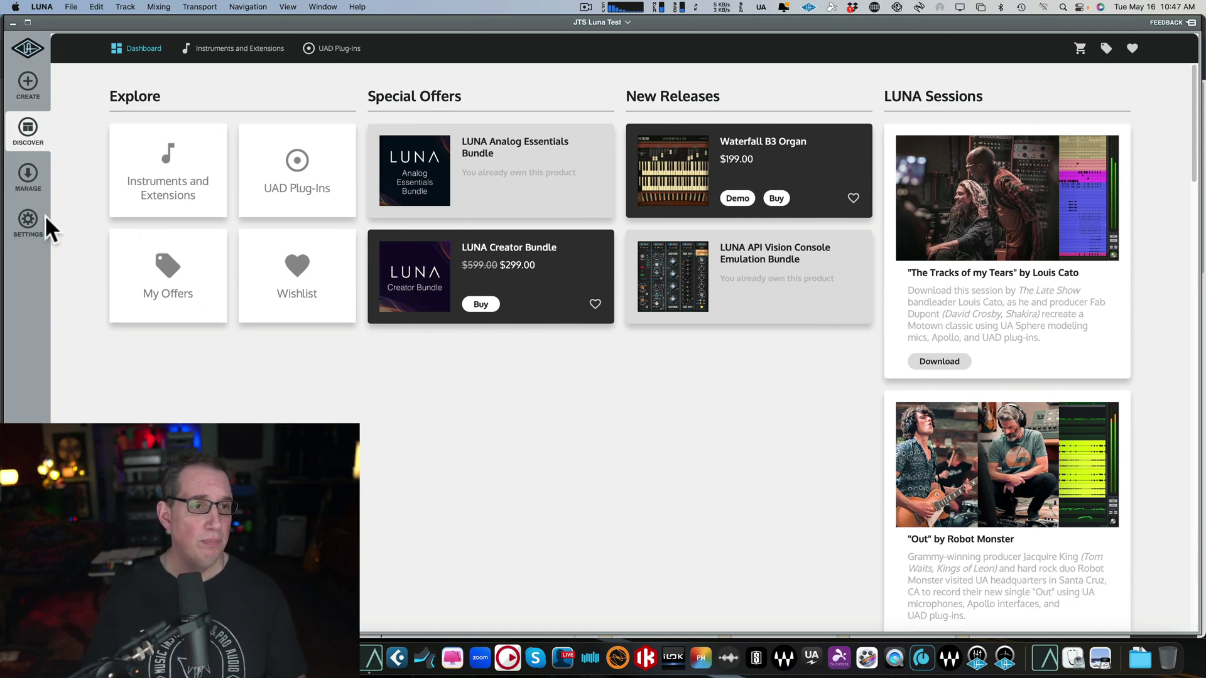
Show the MANAGE My Products list and scroll through the installed and pending plug-ins.
left_click(27, 176)
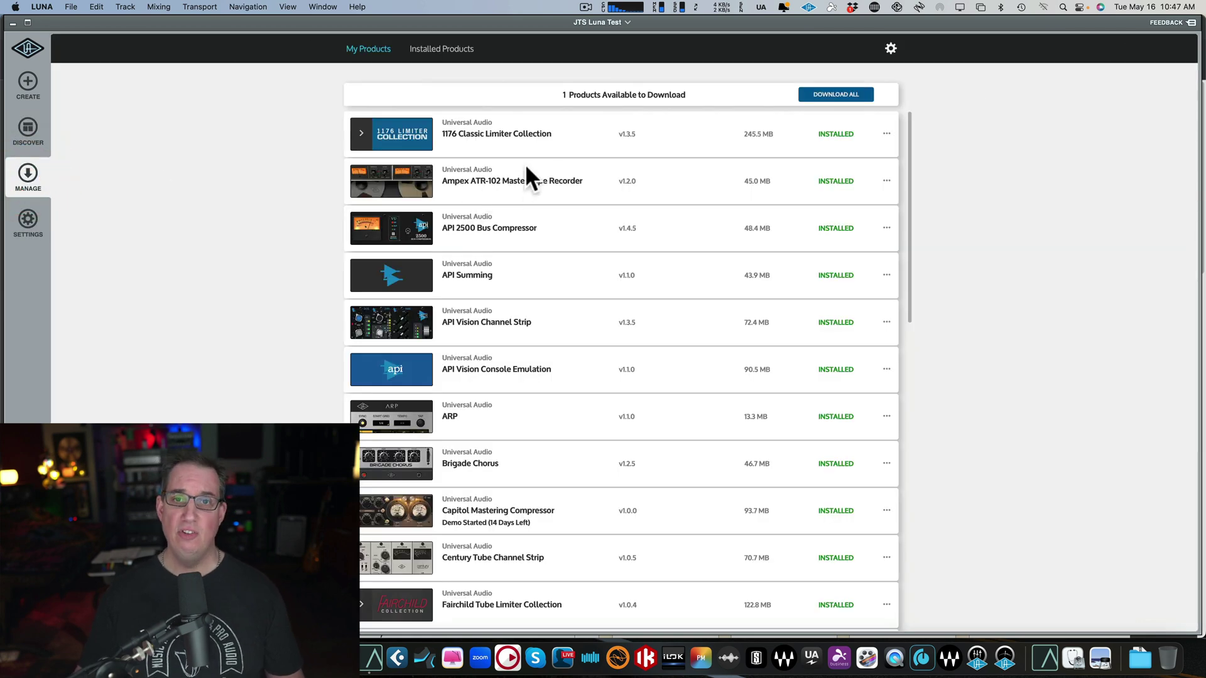
scroll(379, 142, "down", 10)
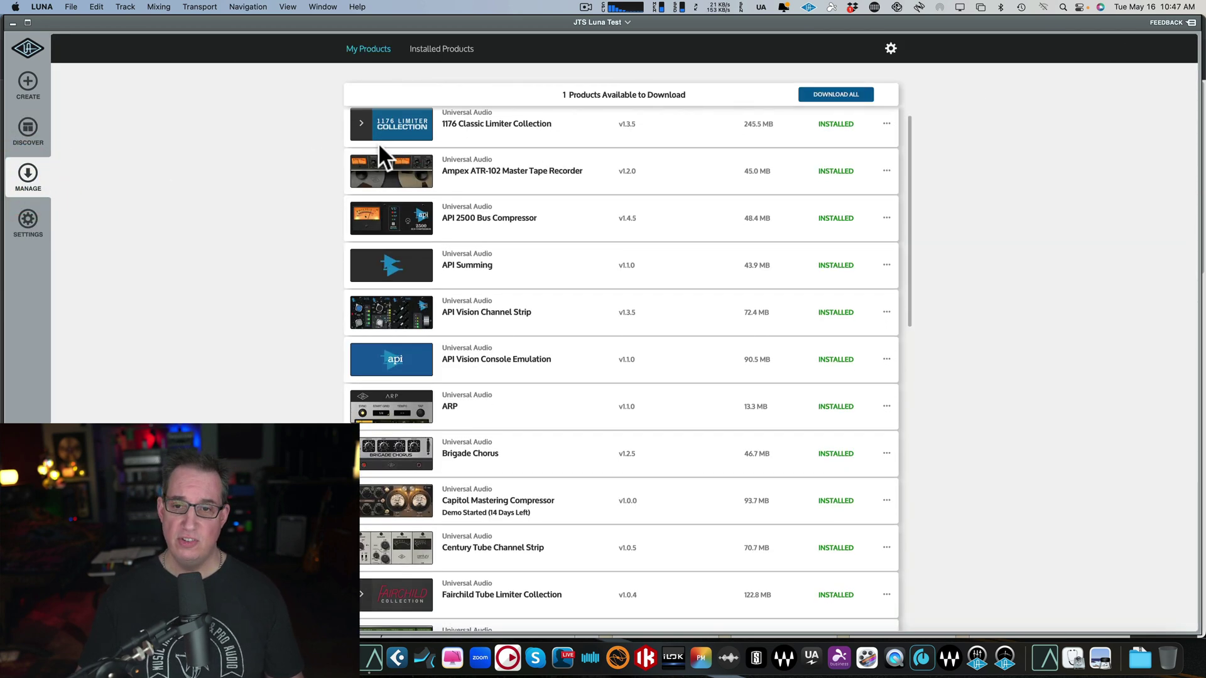
scroll(378, 142, "down", 12)
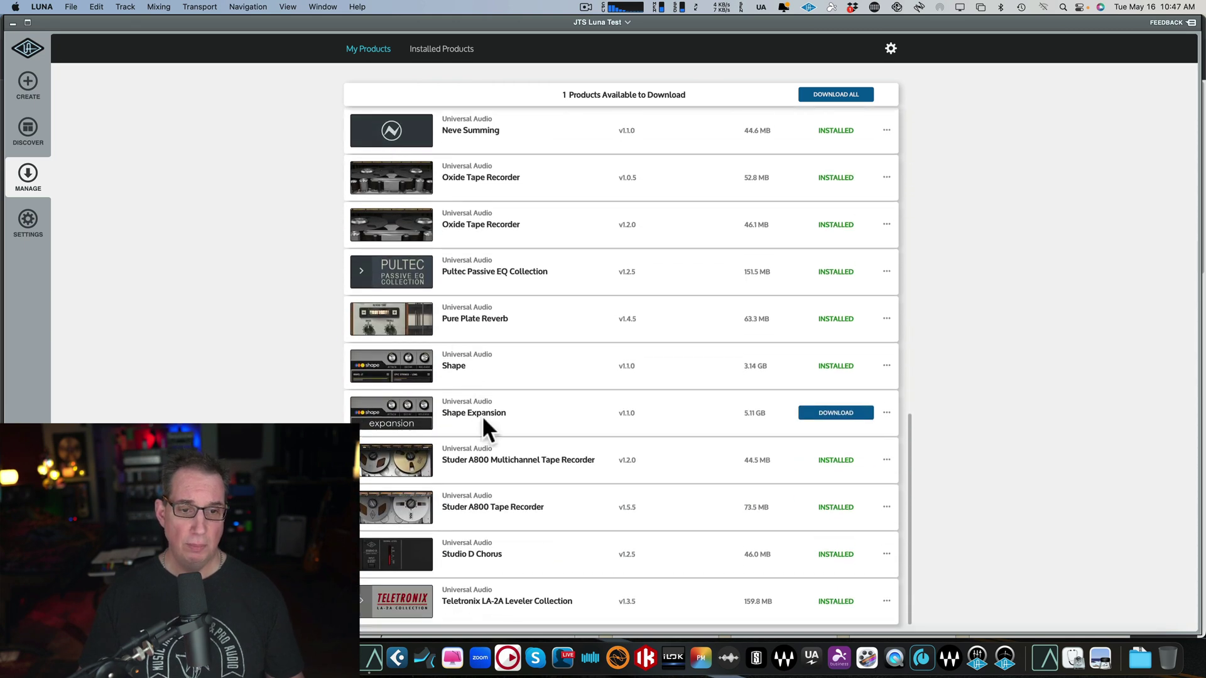
scroll(643, 596, "up", 20)
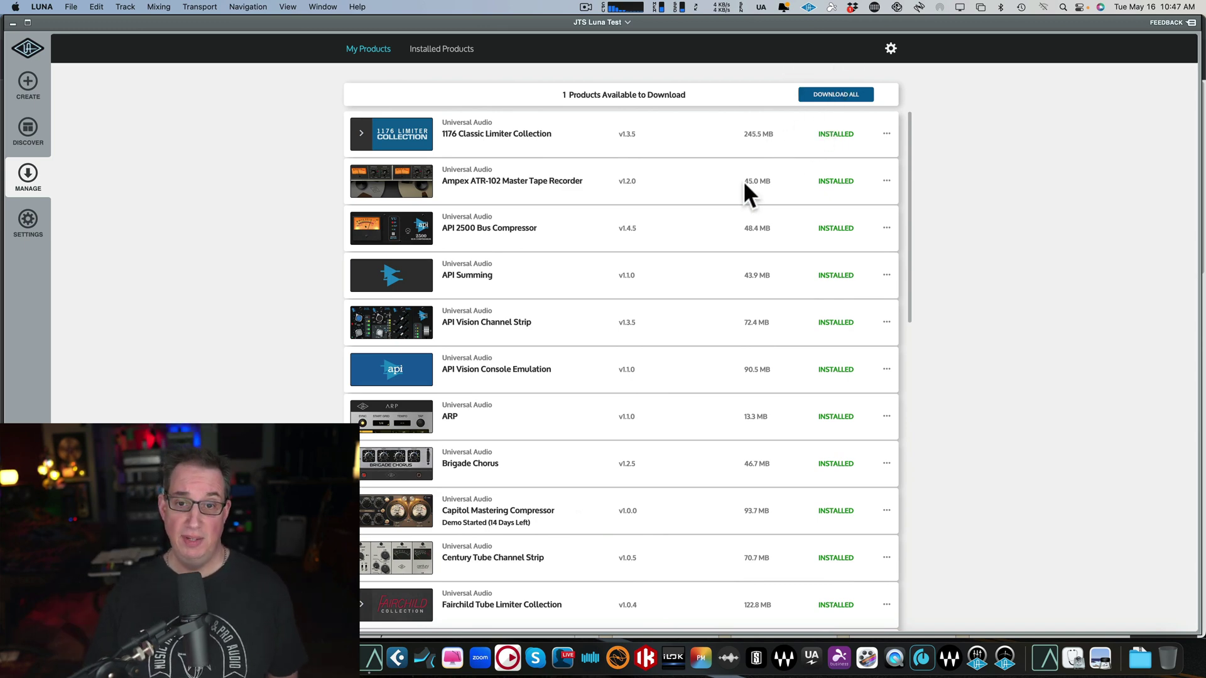
scroll(638, 232, "down", 2)
scroll(773, 238, "up", 2)
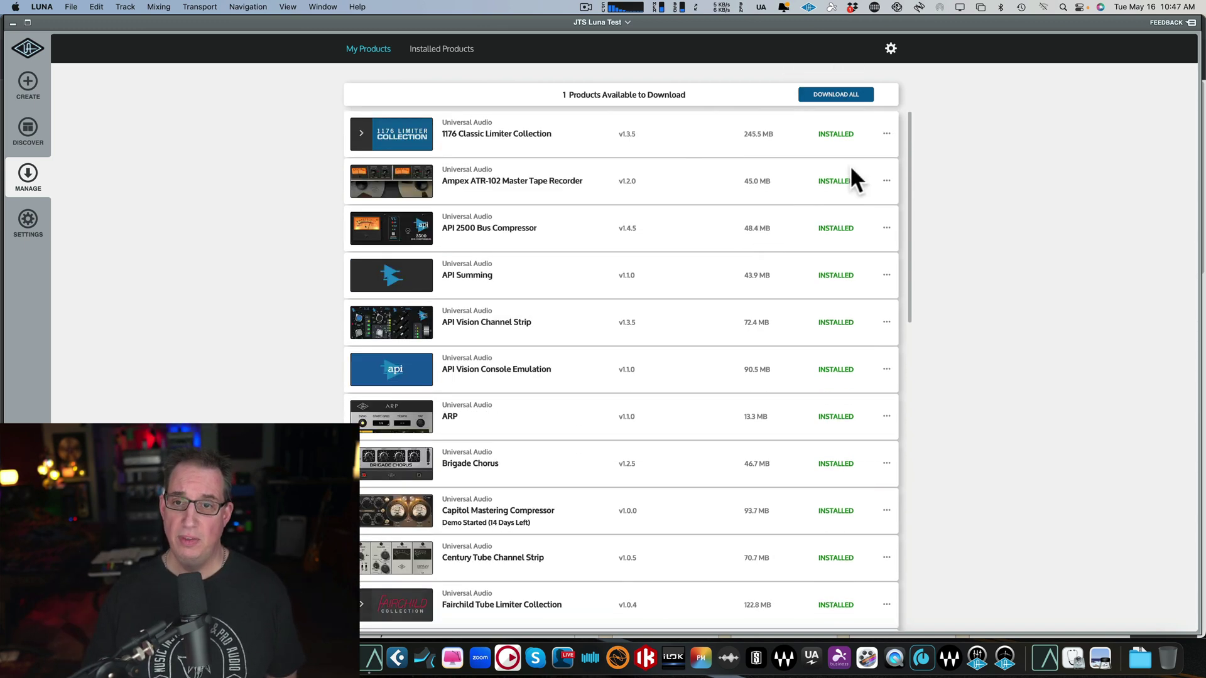
Check the hardware settings, keeping Core Audio, Default buffer size and Record Mute Off.
left_click(32, 221)
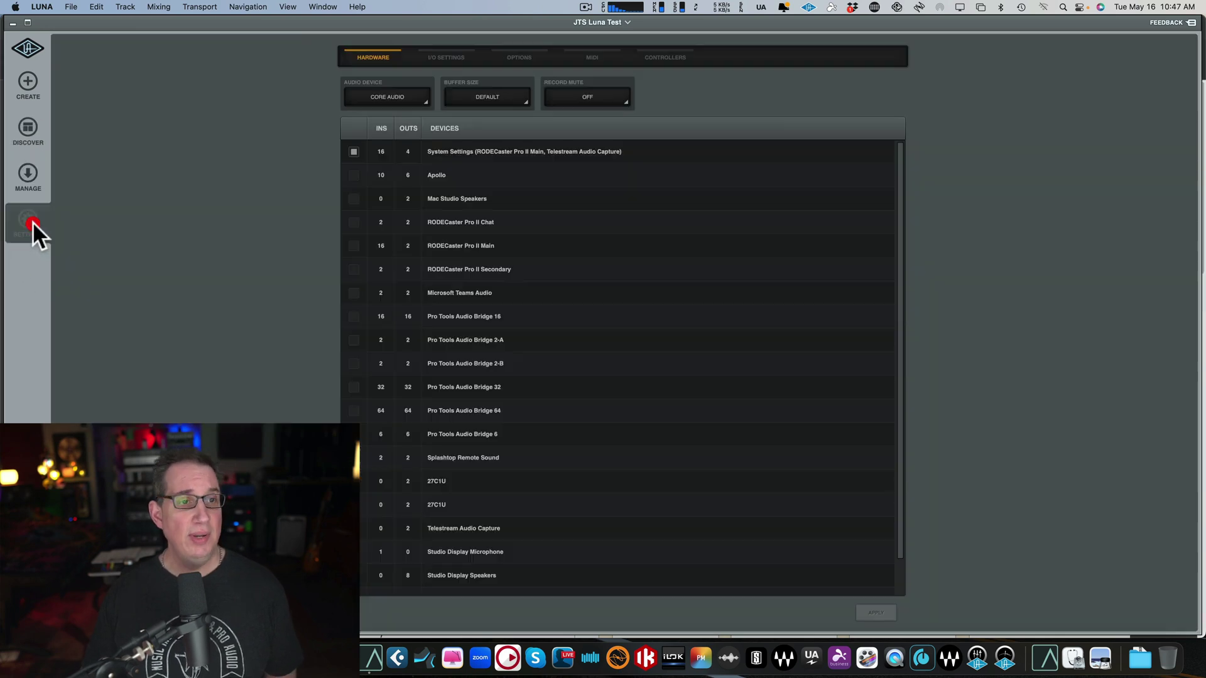
left_click(405, 99)
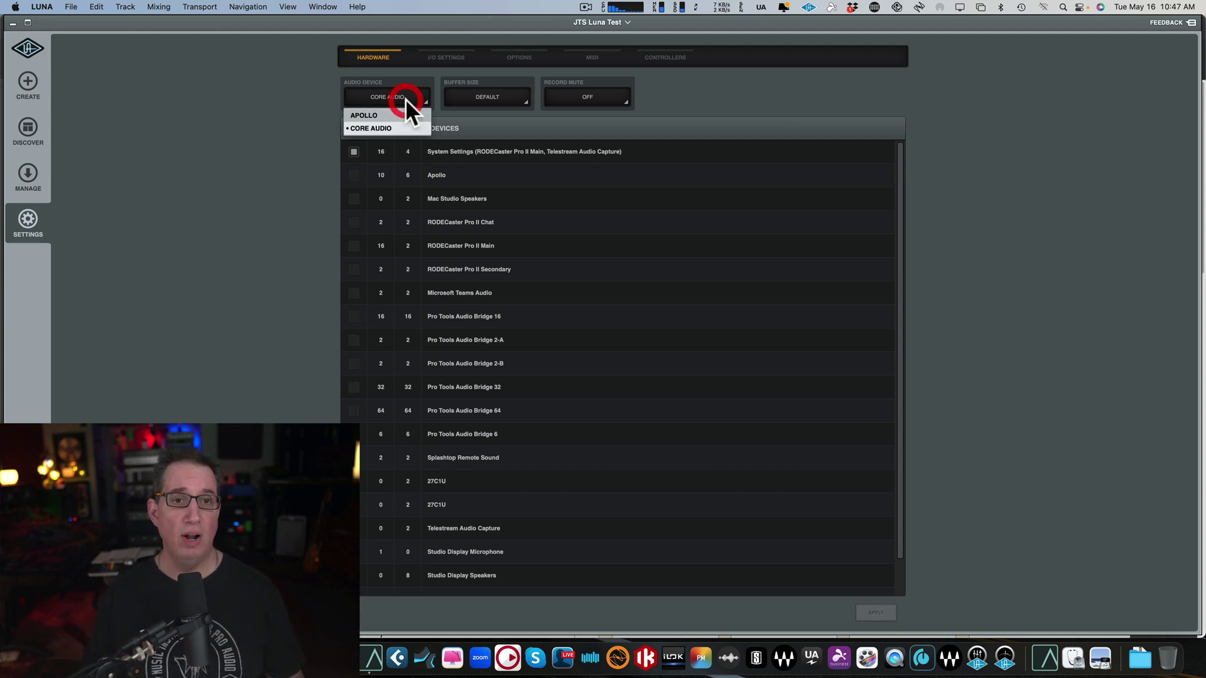
left_click(363, 127)
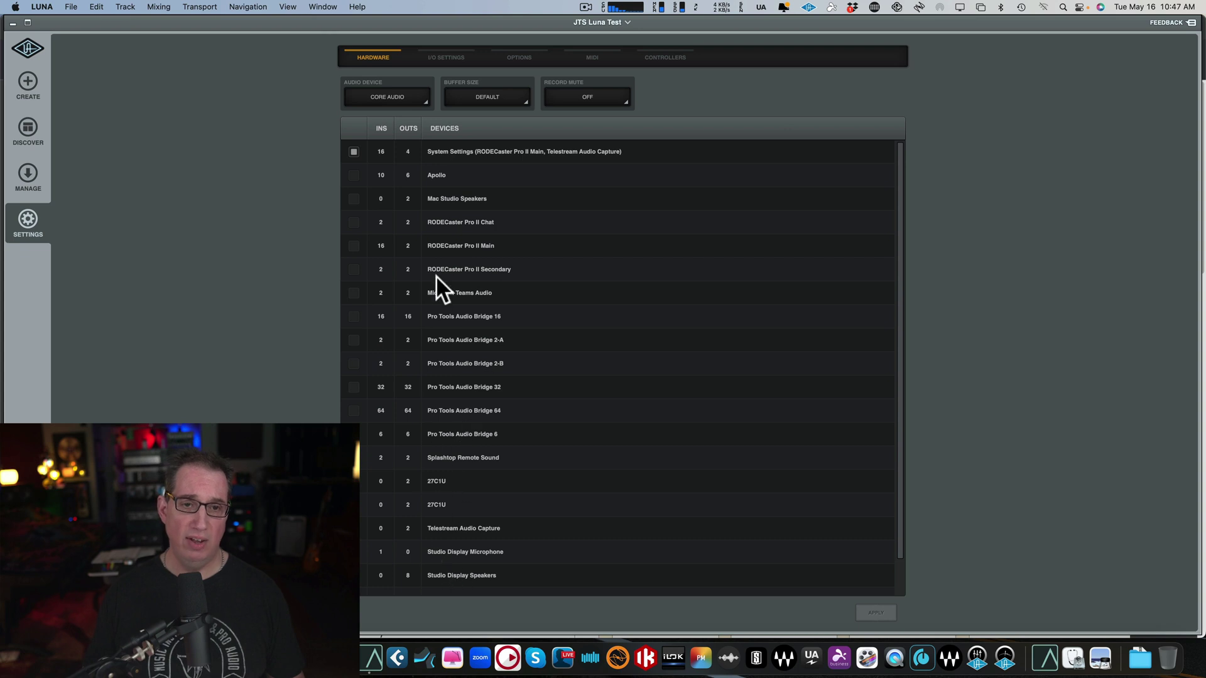
left_click(494, 95)
left_click(493, 96)
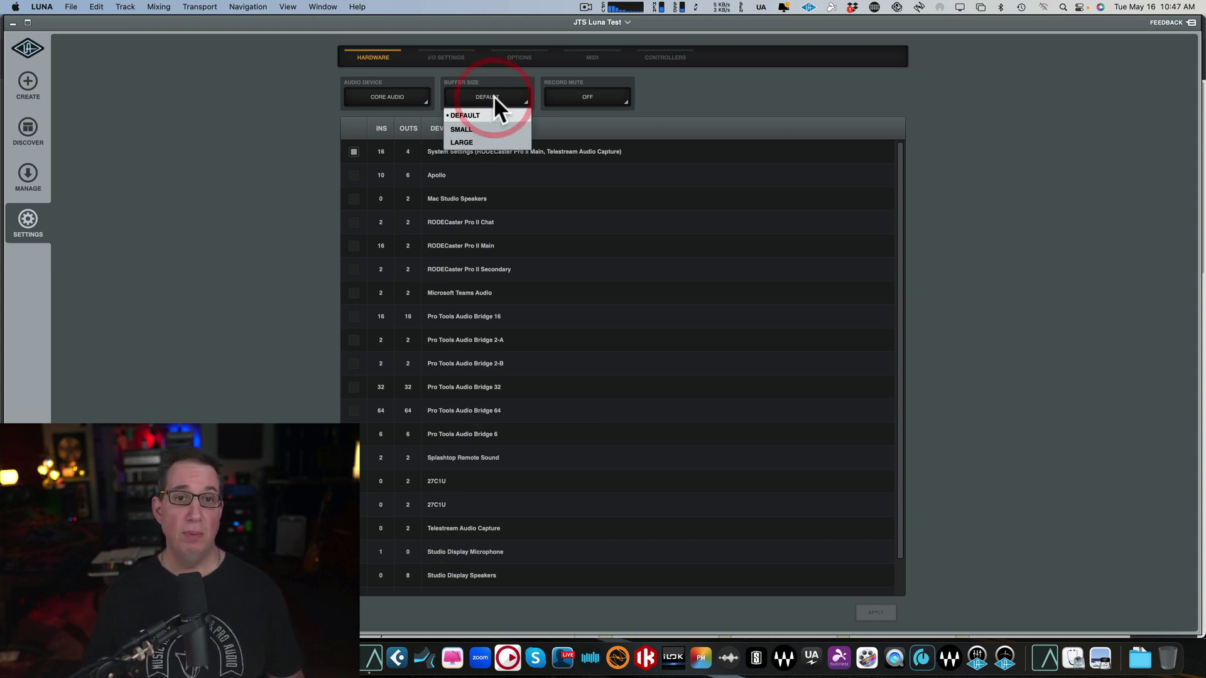
left_click(581, 95)
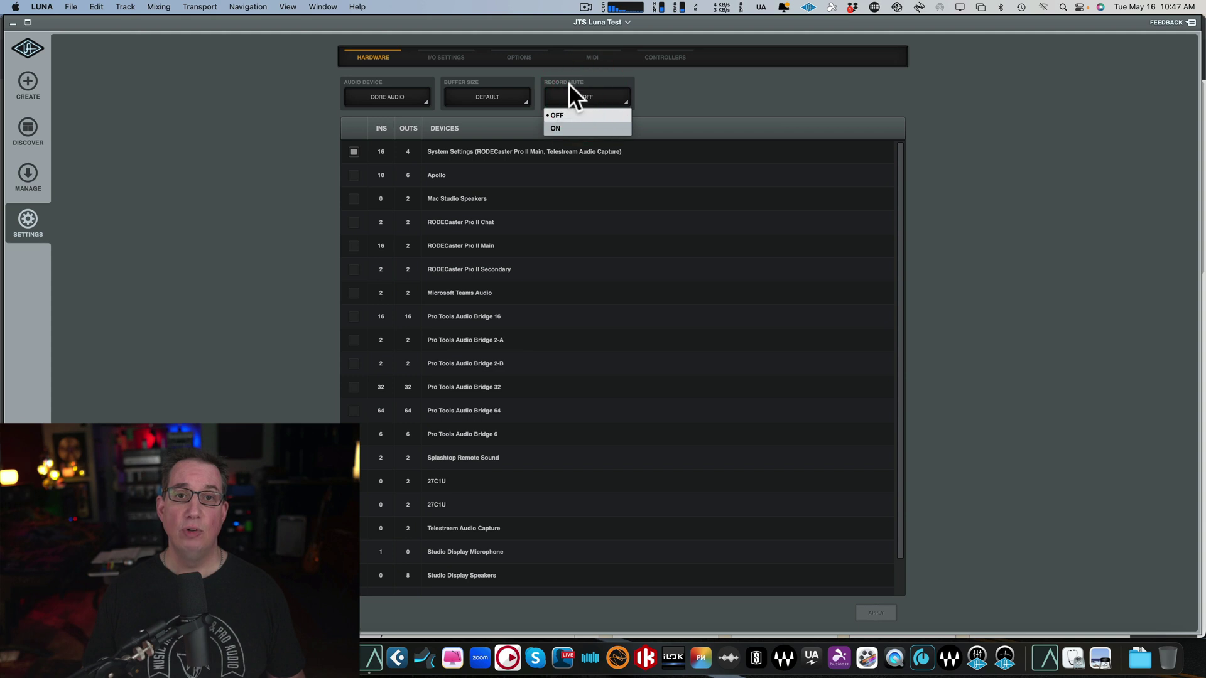
left_click(590, 101)
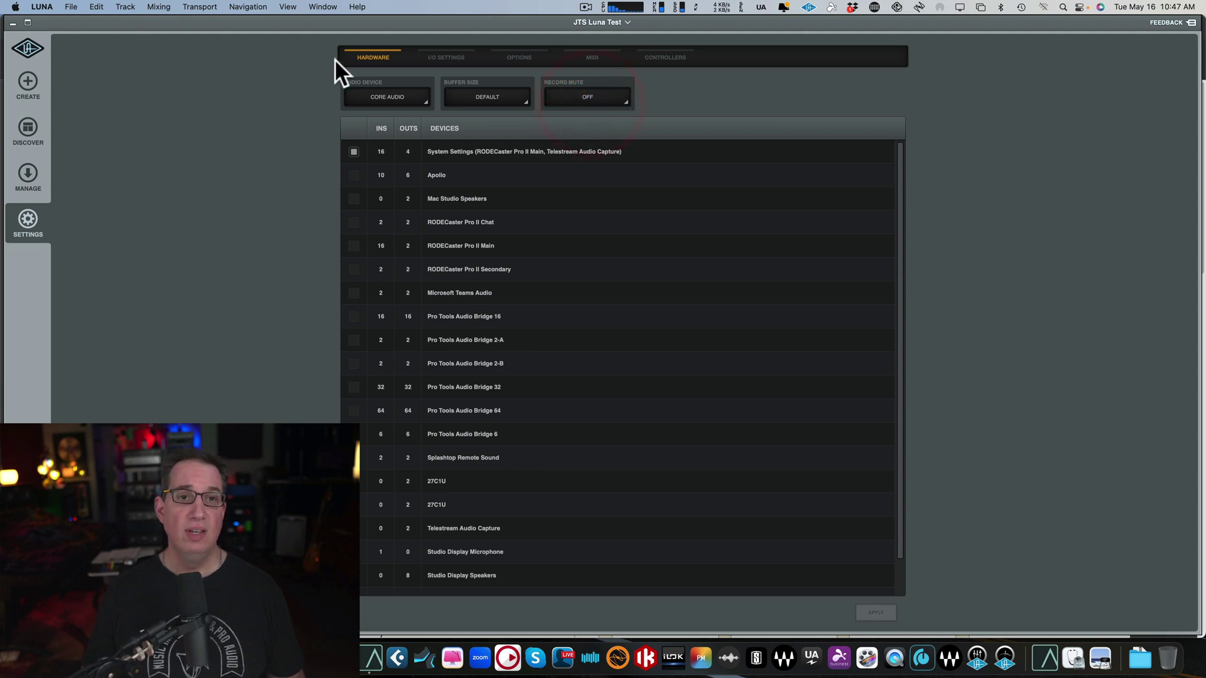
Look through the I/O Settings, Options, MIDI and Controllers settings tabs in turn.
left_click(454, 56)
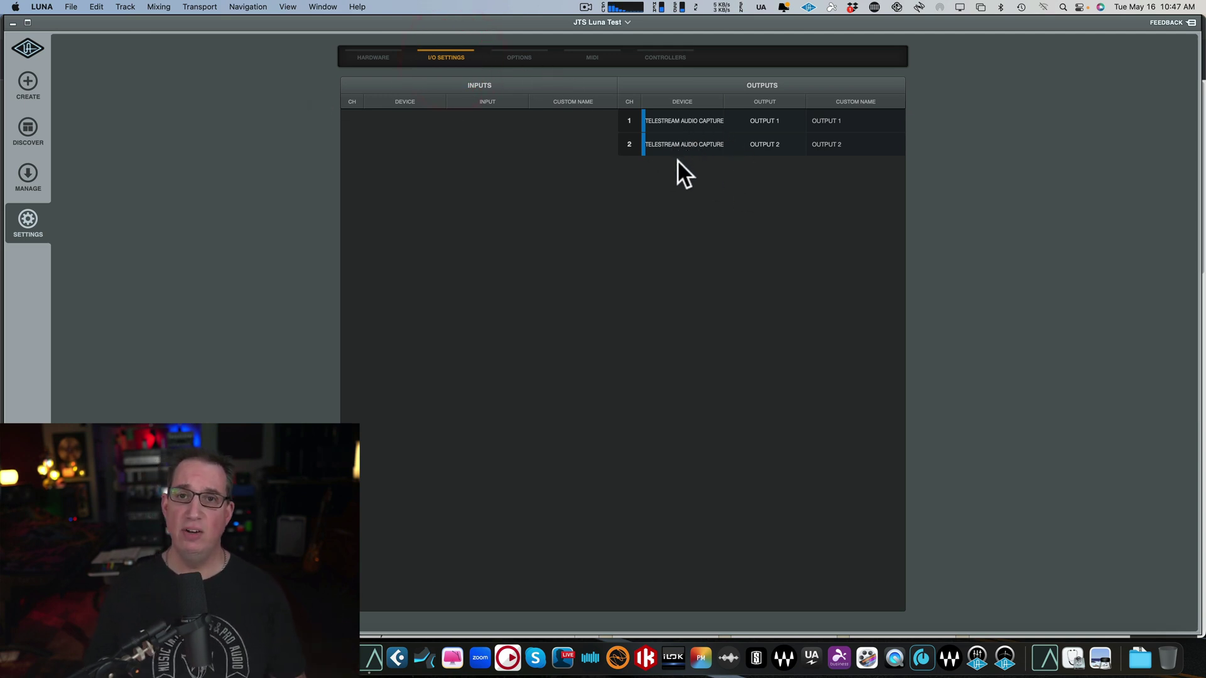
left_click(509, 54)
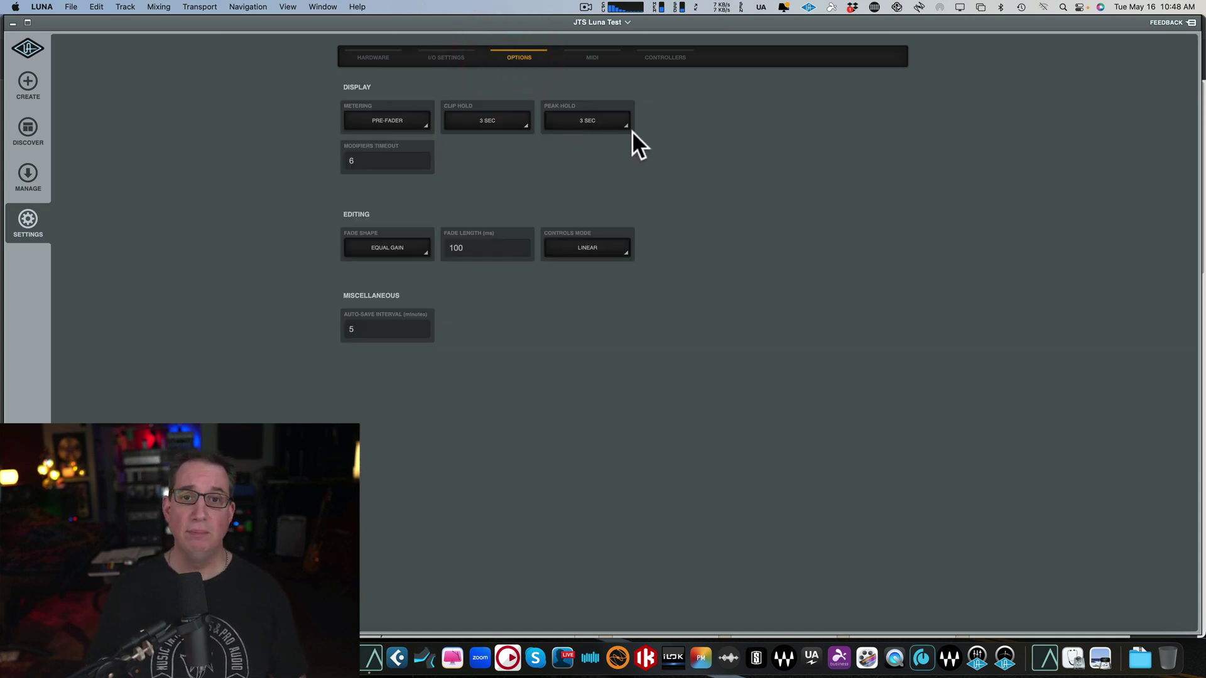
left_click(578, 57)
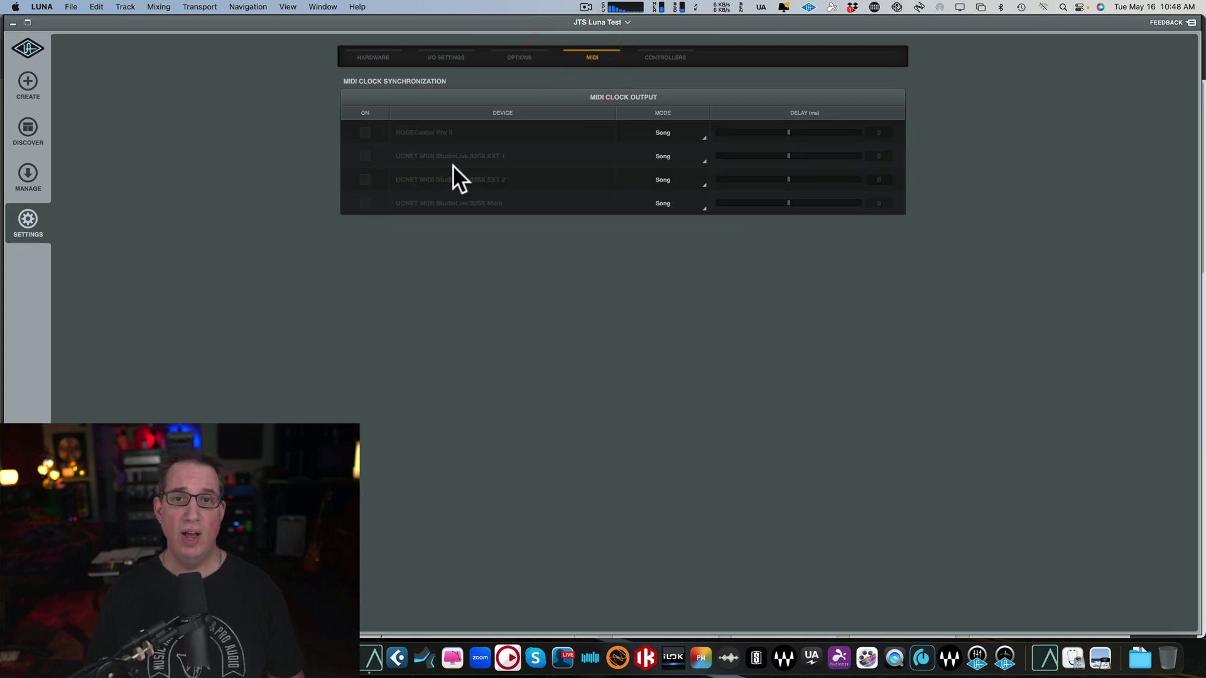
left_click(669, 58)
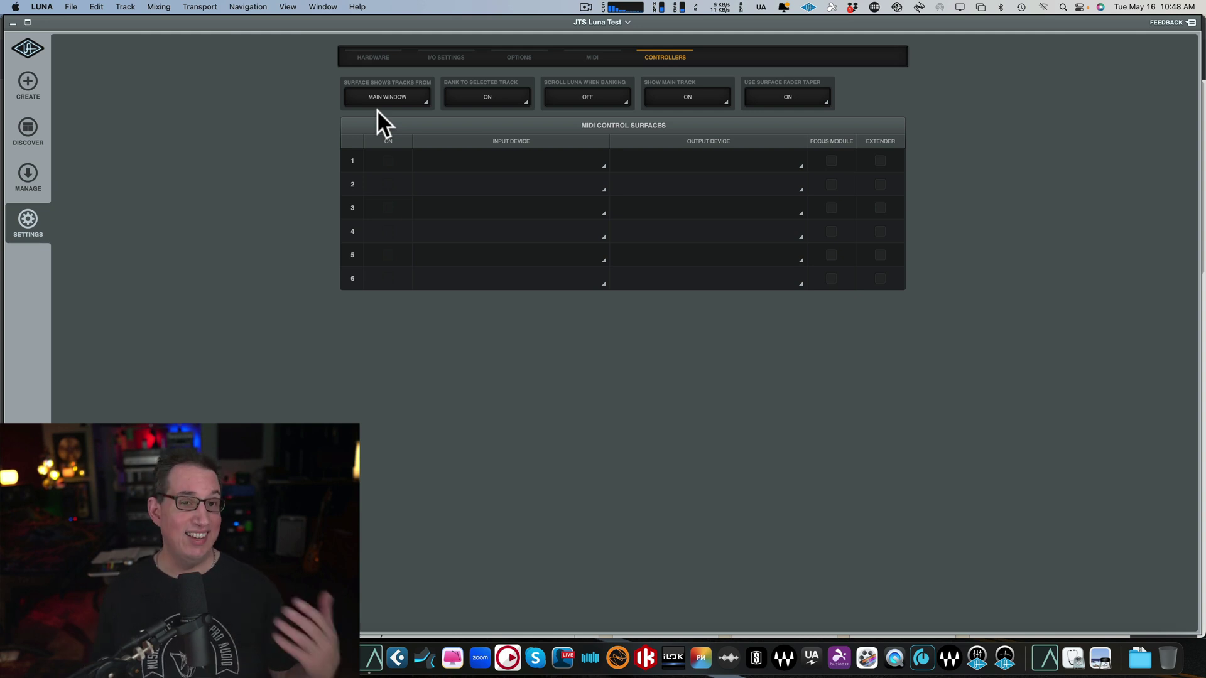
Return to Hardware settings and show About LUNA with version 1.4.4.3043.
left_click(367, 55)
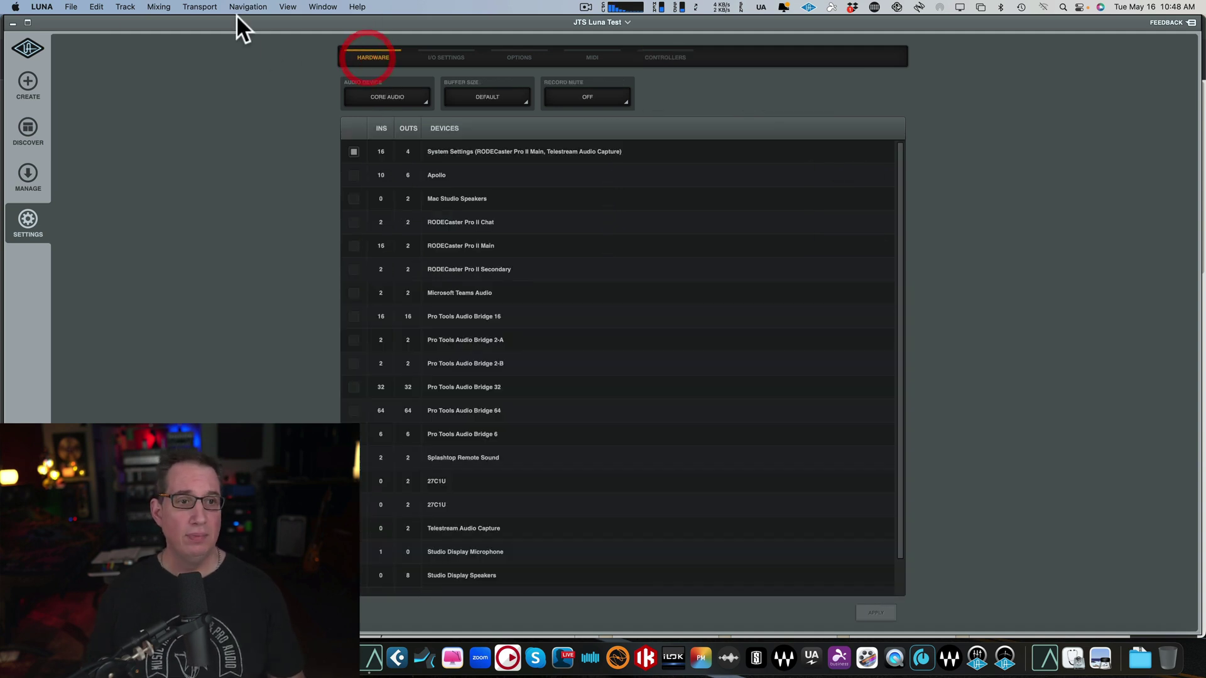
left_click(43, 7)
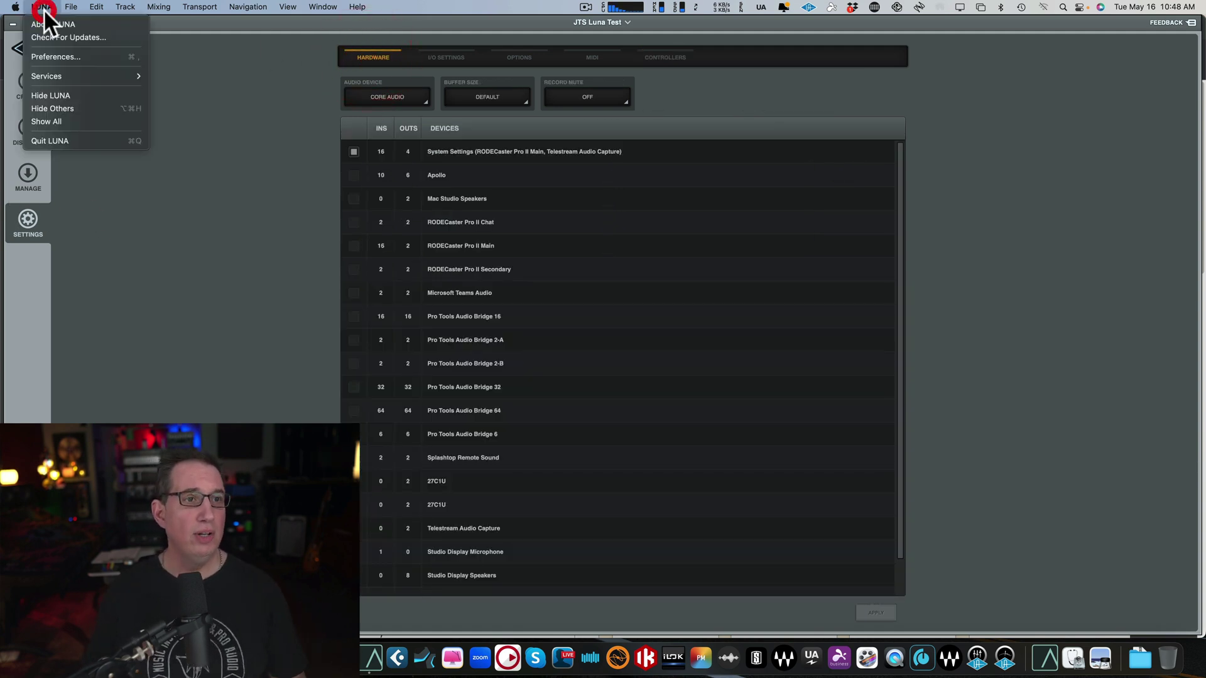
left_click(47, 25)
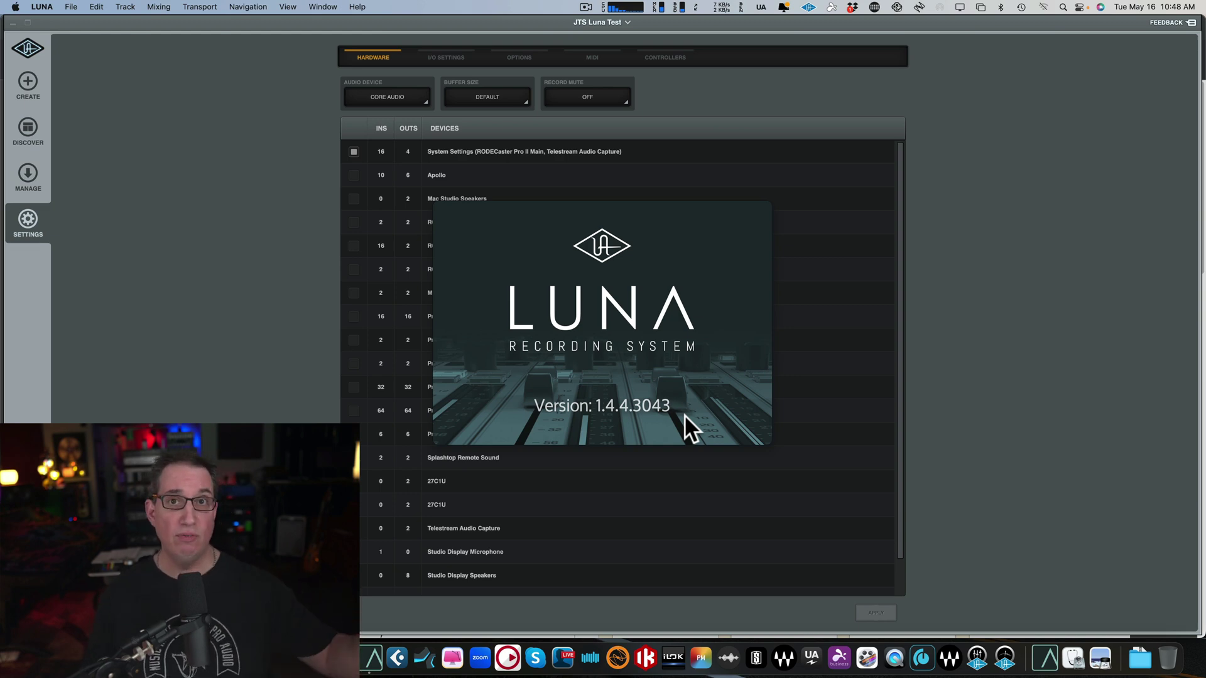
Close the About screen, revisit the Controllers and Hardware tabs, then go to Create.
left_click(219, 141)
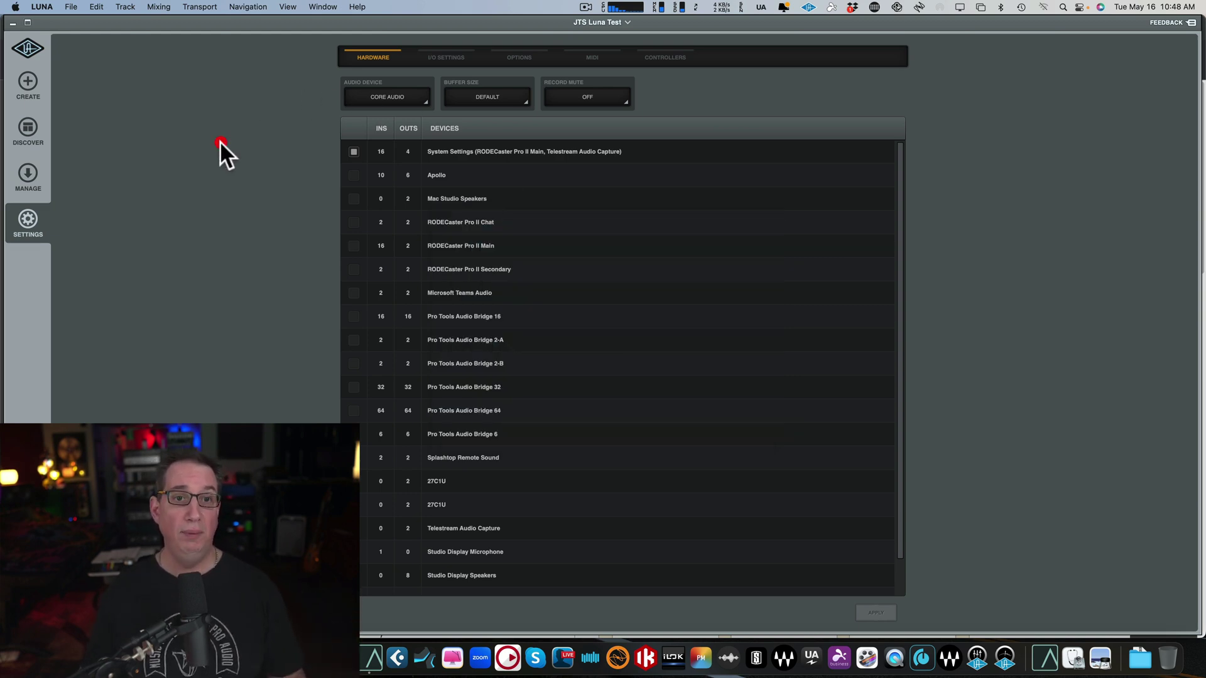
left_click(650, 59)
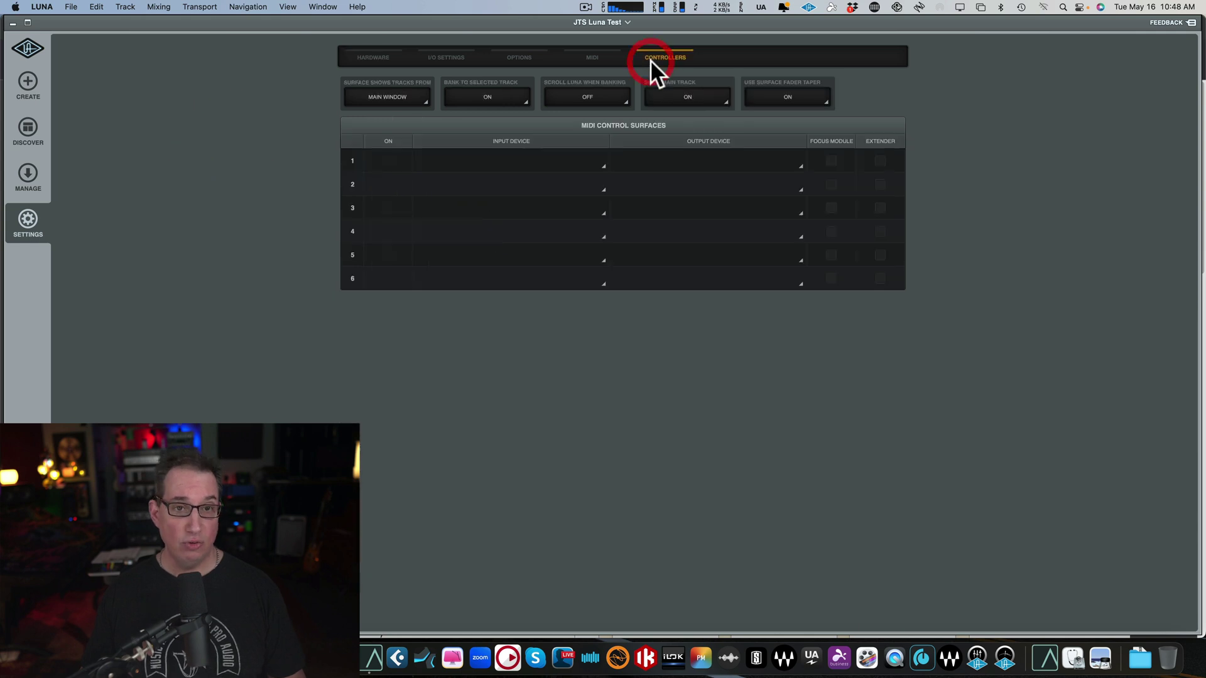
left_click(372, 57)
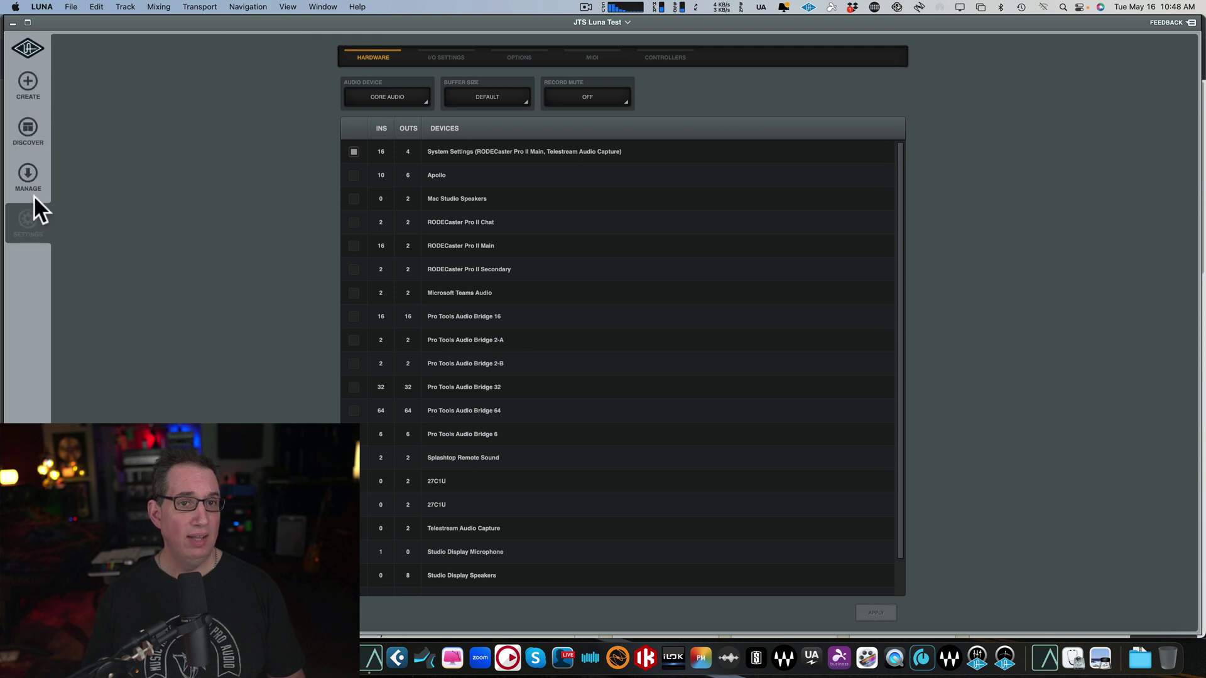
left_click(26, 88)
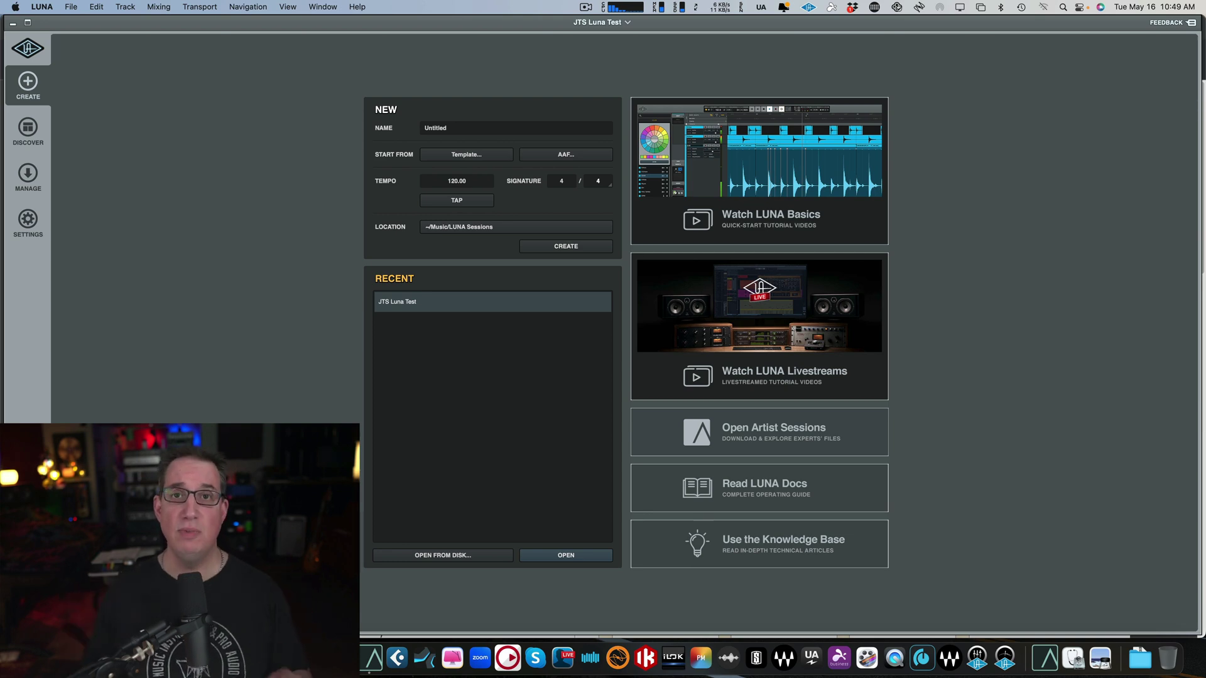
Bring up the Report Feedback panel with Bug, Feature Request and Feedback topics.
left_click(1169, 22)
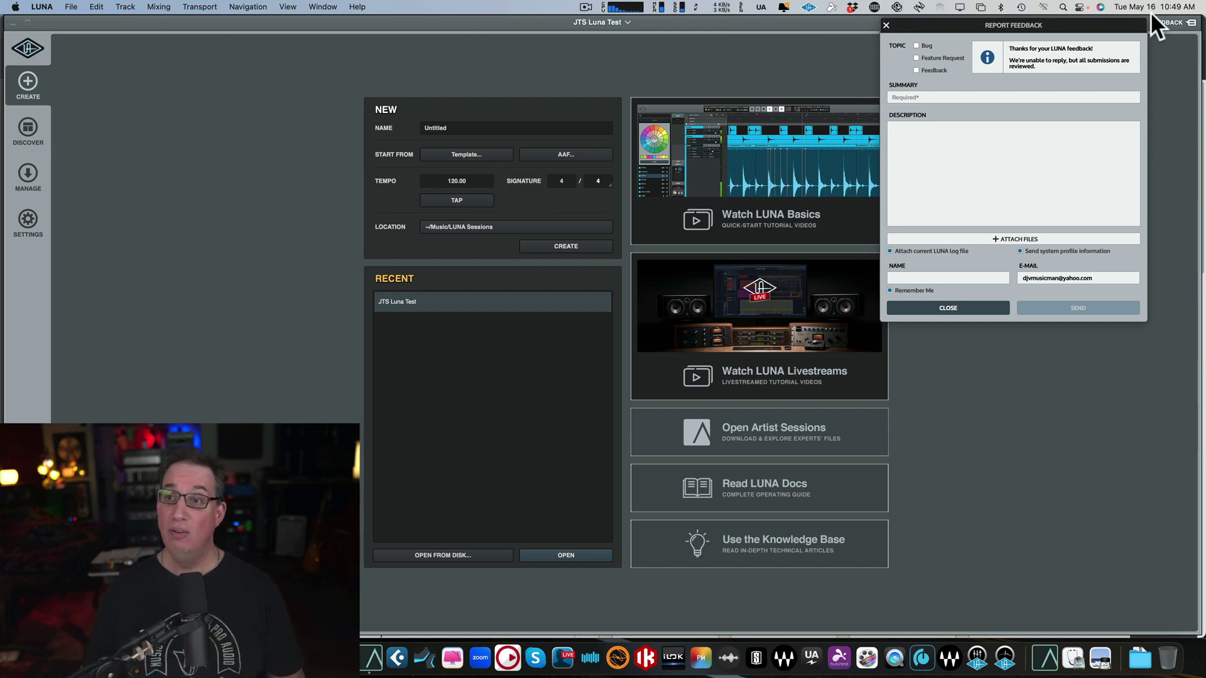
Close Report Feedback, open JTS Luna Test in the Mix view, then return home.
left_click(886, 24)
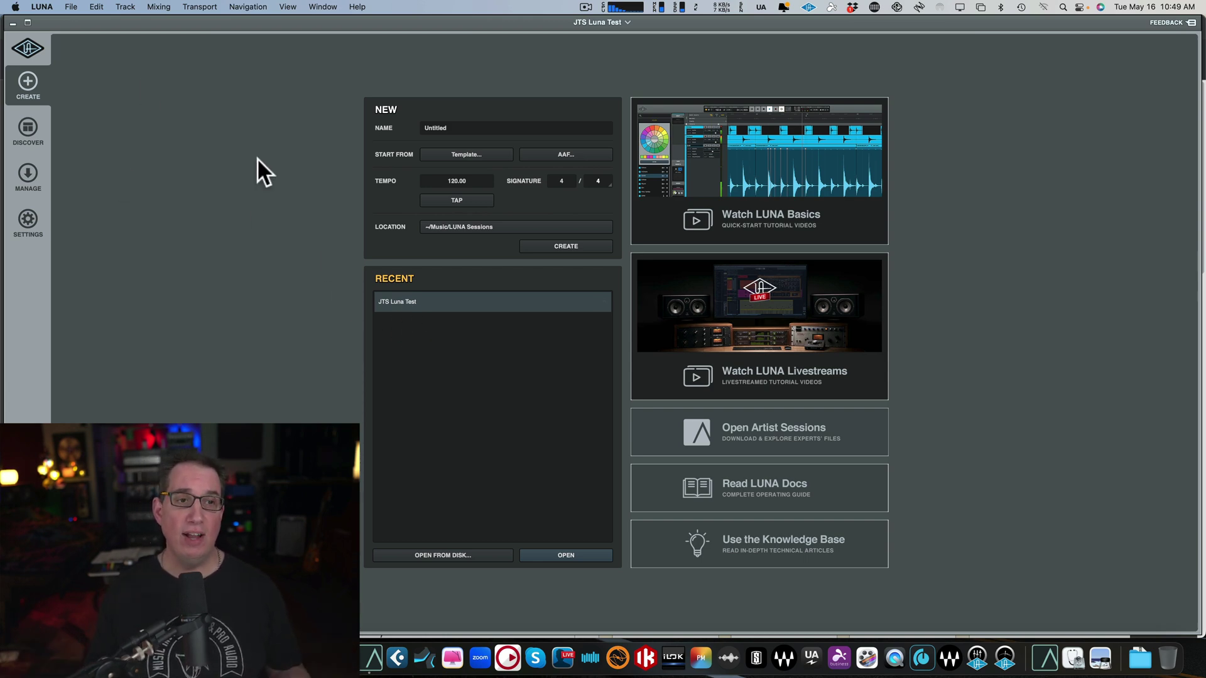
left_click(32, 48)
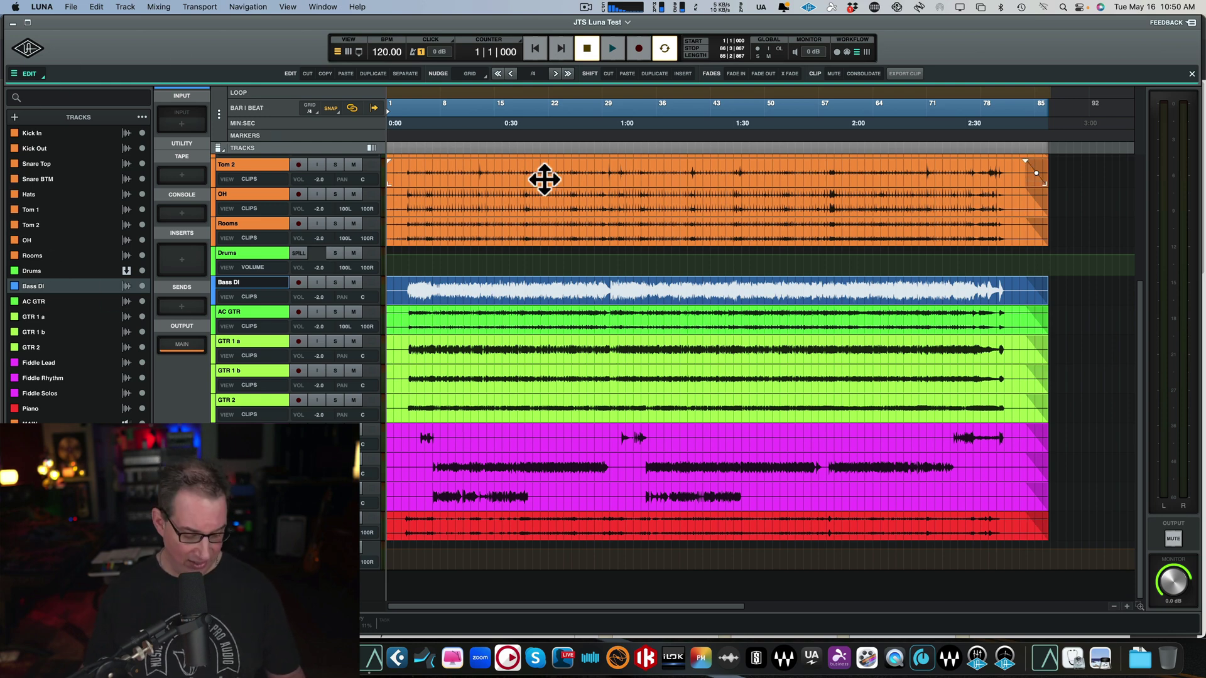
key("super+equal")
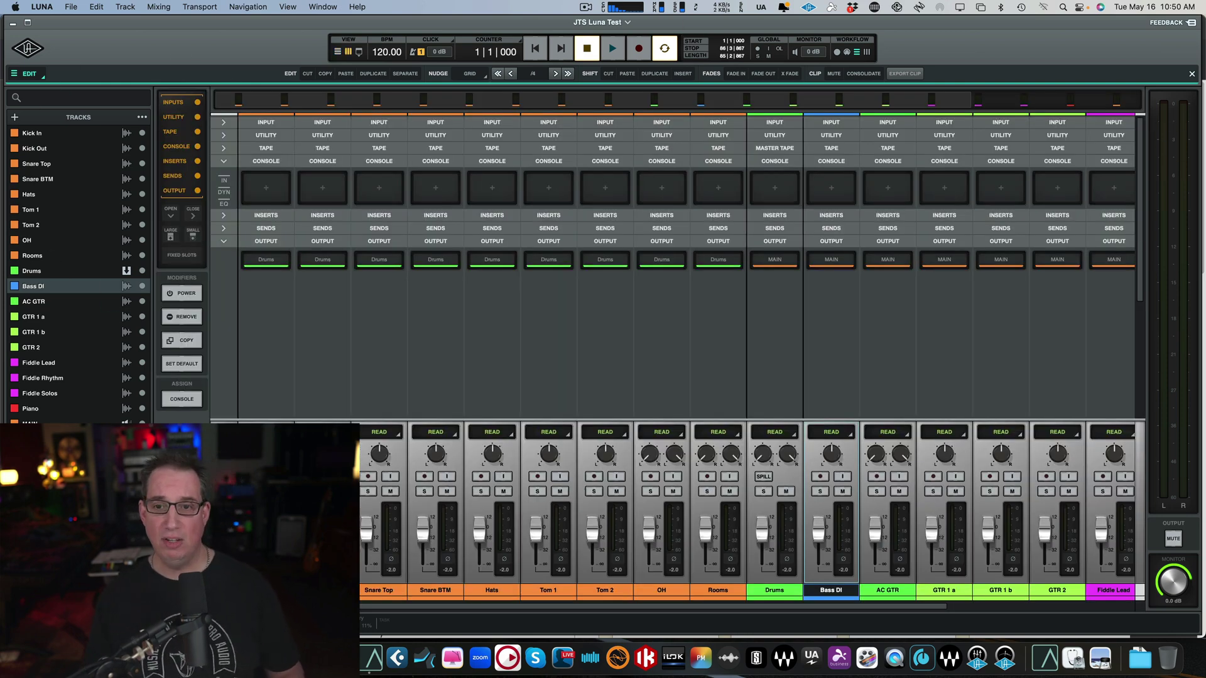
left_click(28, 50)
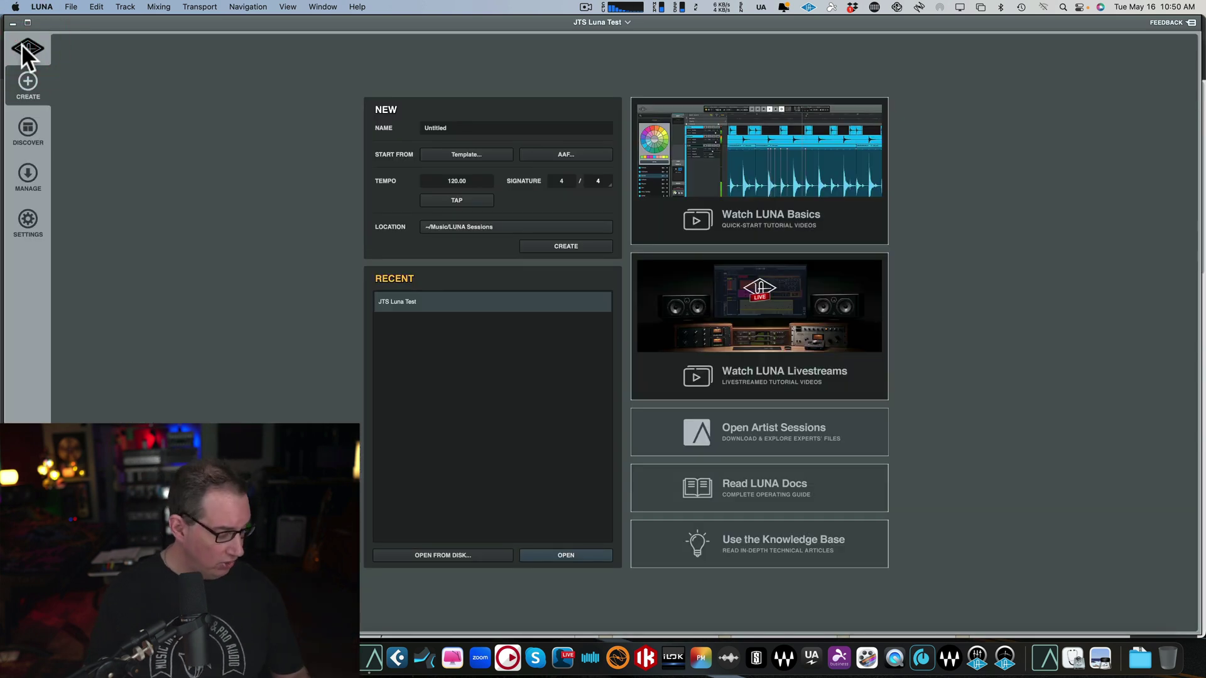